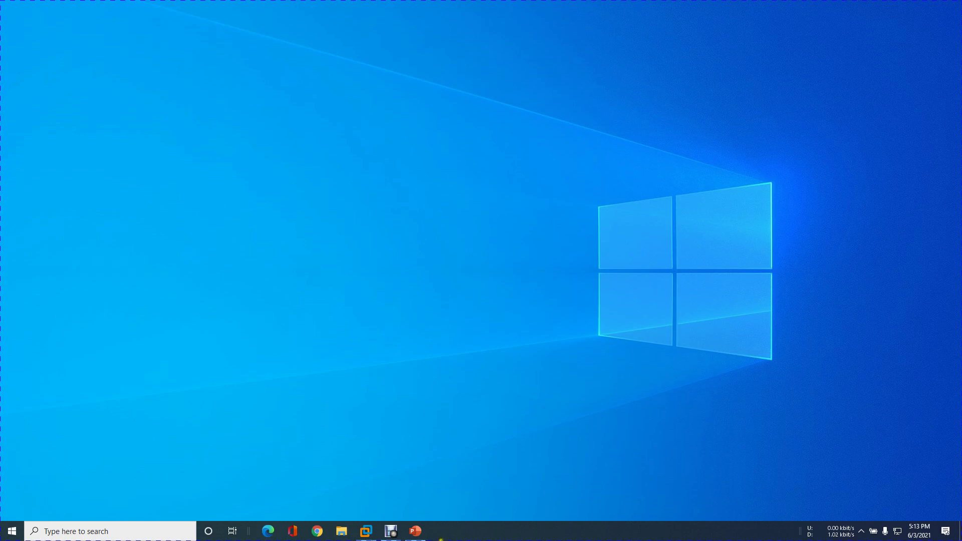
Switch to the NSX-T Security PowerPoint slide and examine the web, DB, app and user segments and the jump server address
click(415, 532)
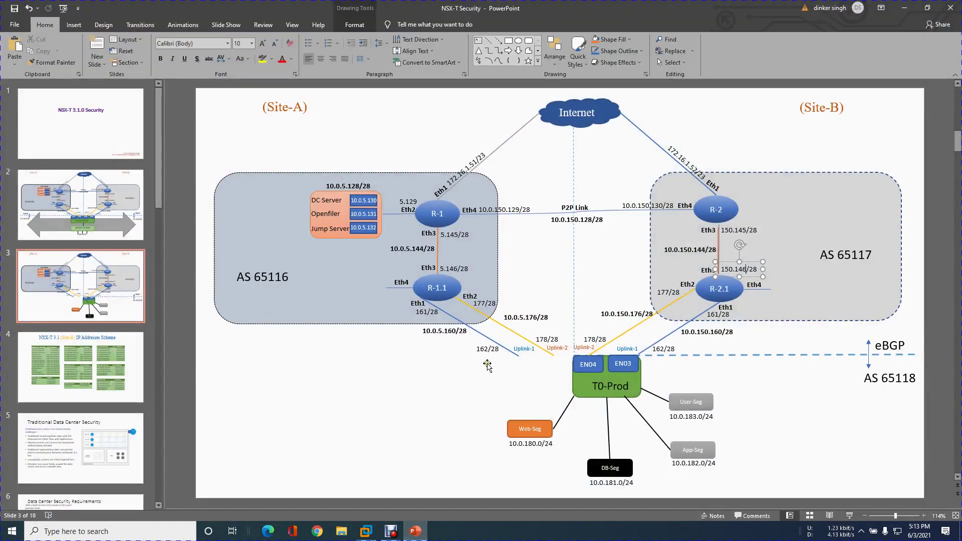
click(385, 394)
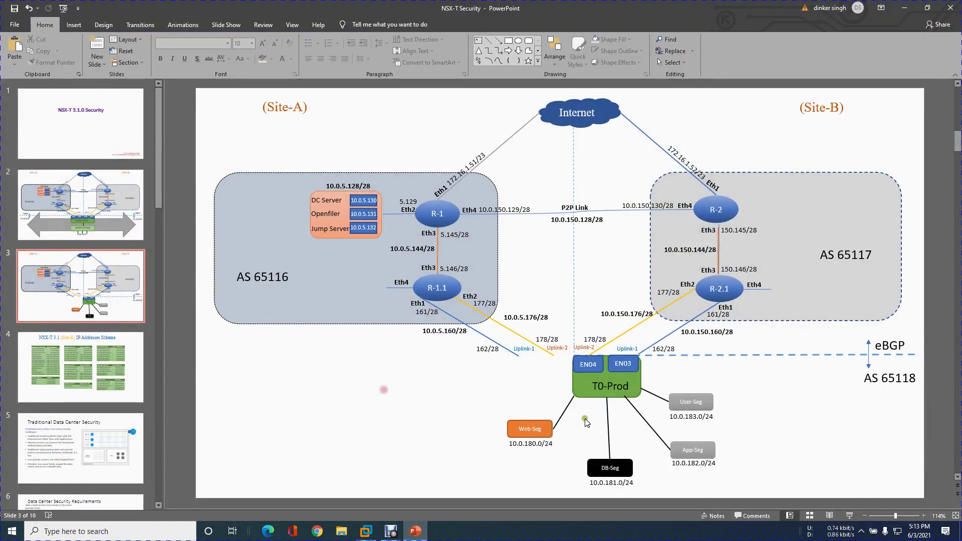
click(844, 116)
click(821, 143)
click(521, 434)
click(589, 467)
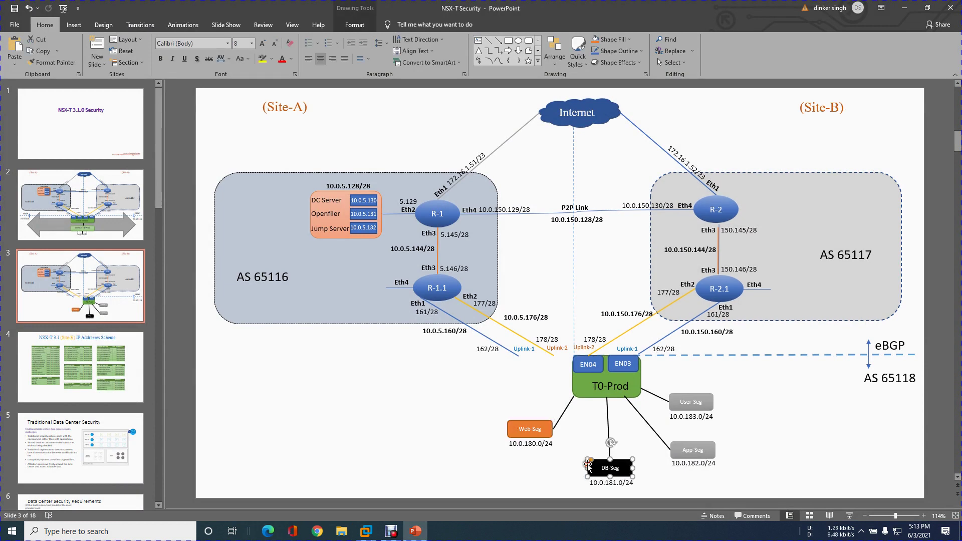
click(672, 454)
click(671, 403)
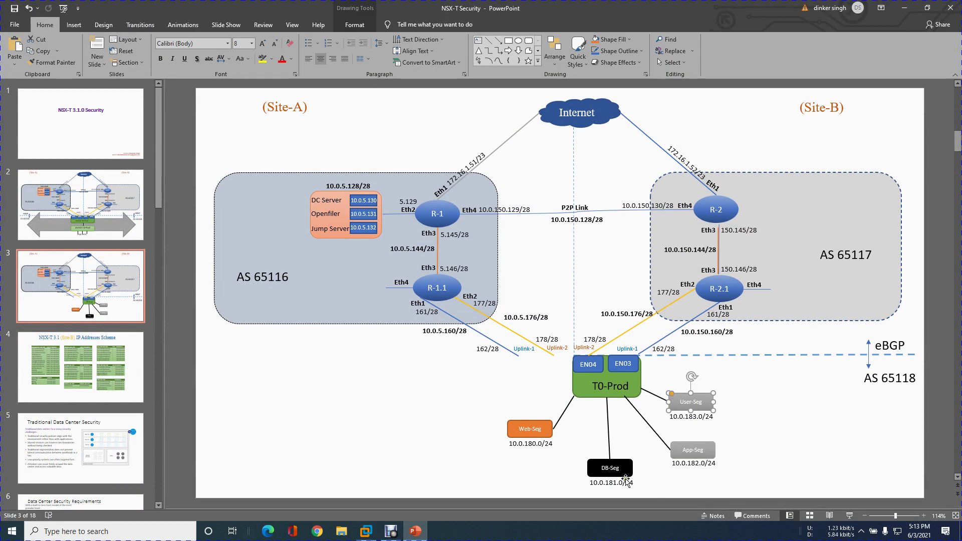
click(325, 232)
click(373, 229)
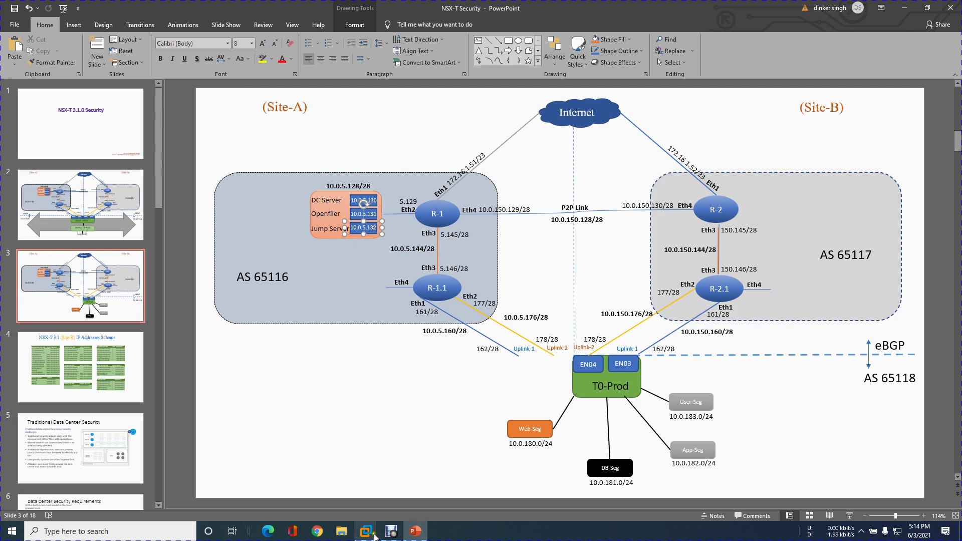
Switch to the JSP.lab.local jump server in VMware Workstation and run ipconfig in its command prompt
mouse_move(379, 536)
click(417, 479)
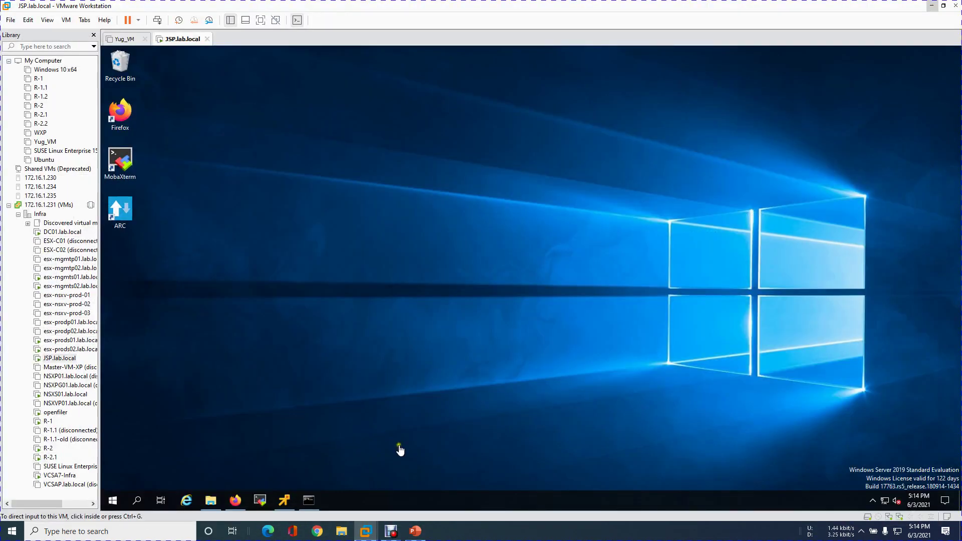
click(309, 500)
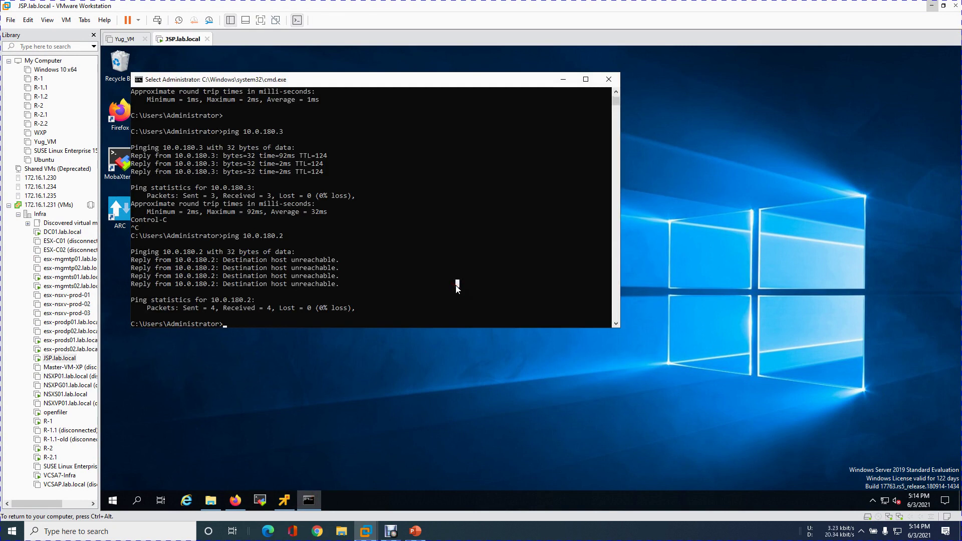
key(F7)
key(Up)
key(Up)
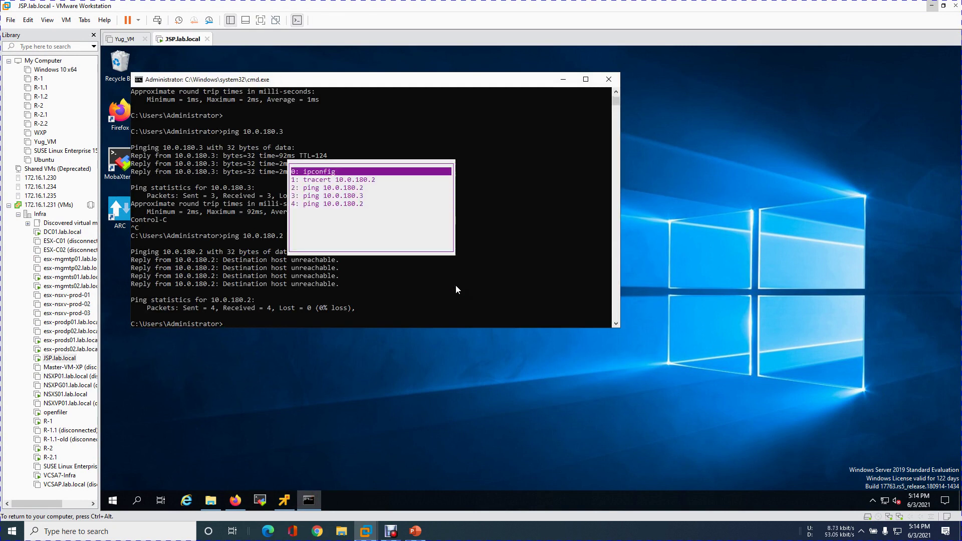
key(Return)
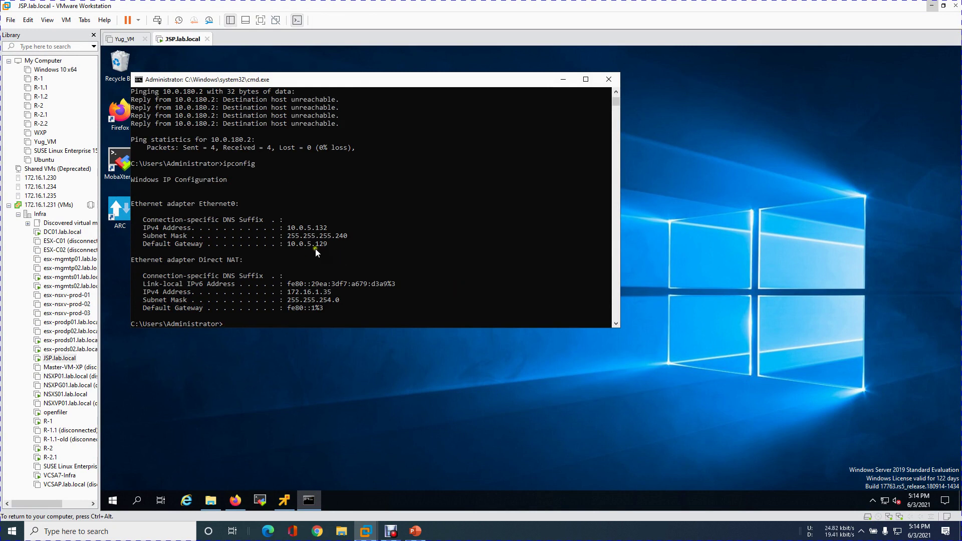
Trace the route from the jump server to 10.0.180.2 with tracert
click(298, 300)
text(tracert 10.0.180.2)
key(Return)
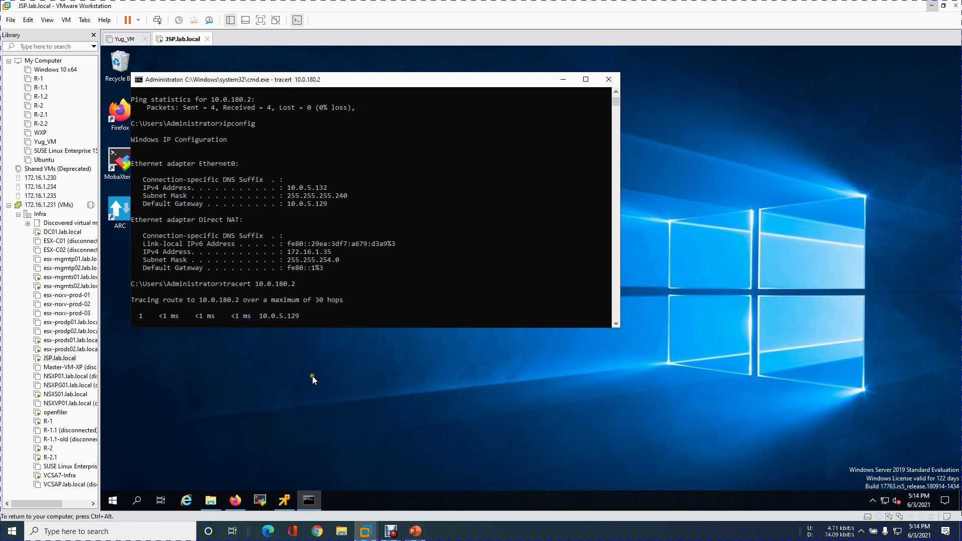
Compare each hop of the traced route with the router and T0-Prod interface addresses on the PowerPoint topology slide
click(415, 531)
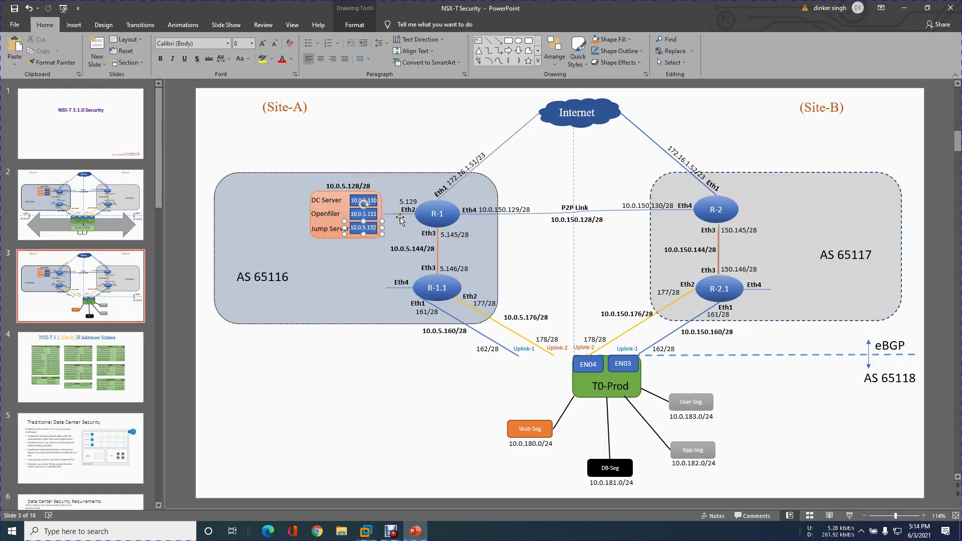
click(411, 197)
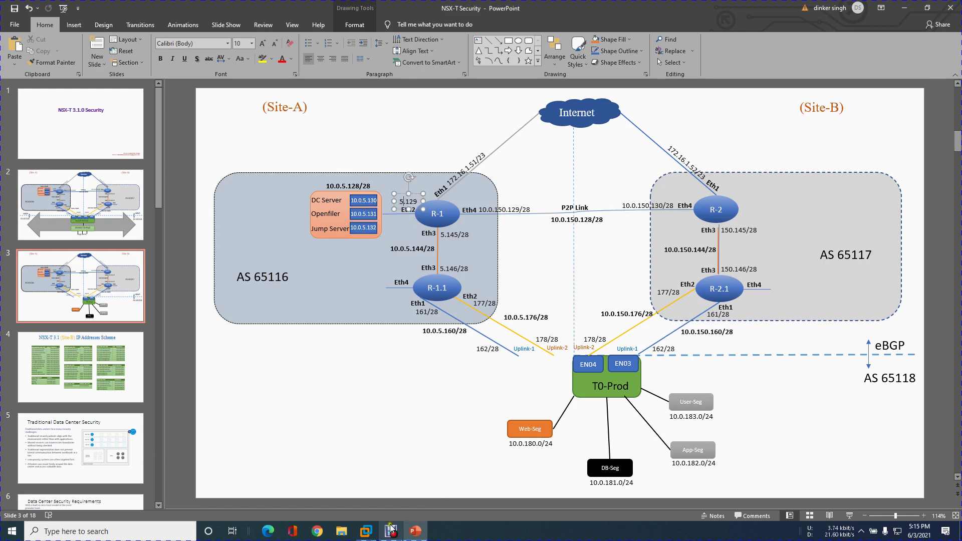
click(366, 532)
click(426, 480)
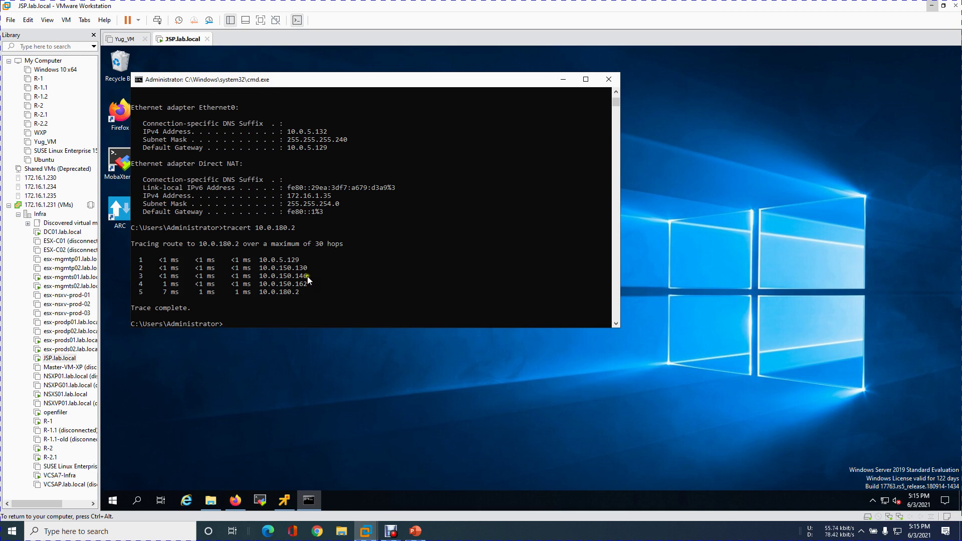
click(415, 531)
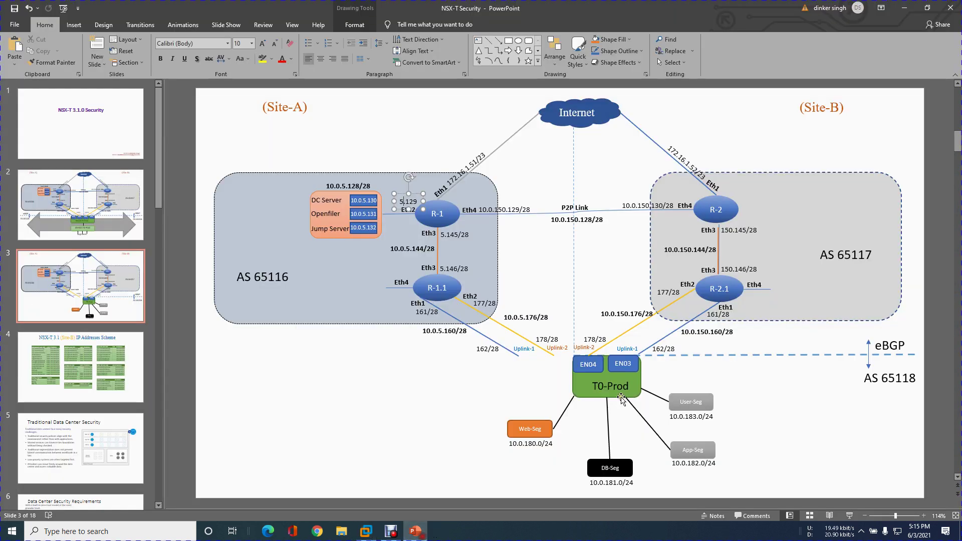
click(746, 269)
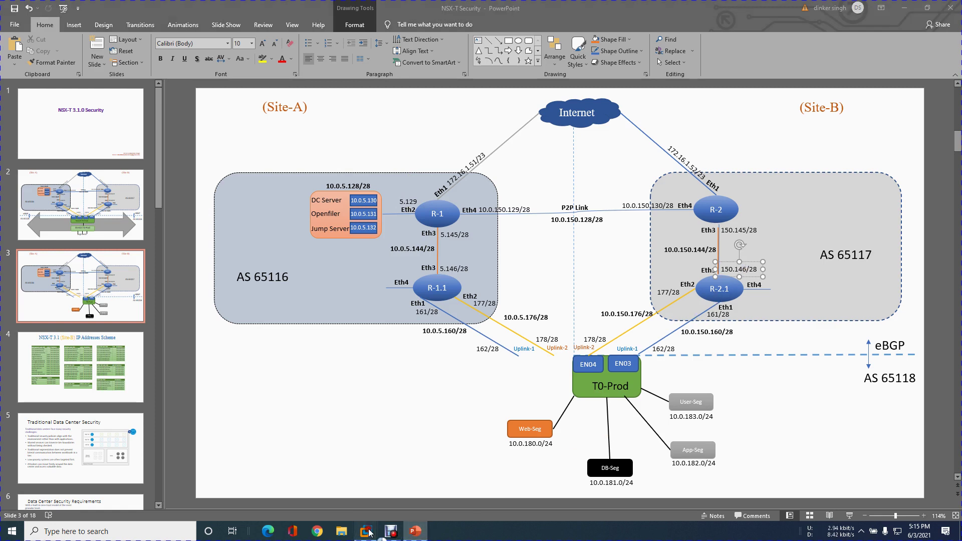
mouse_move(366, 531)
click(410, 473)
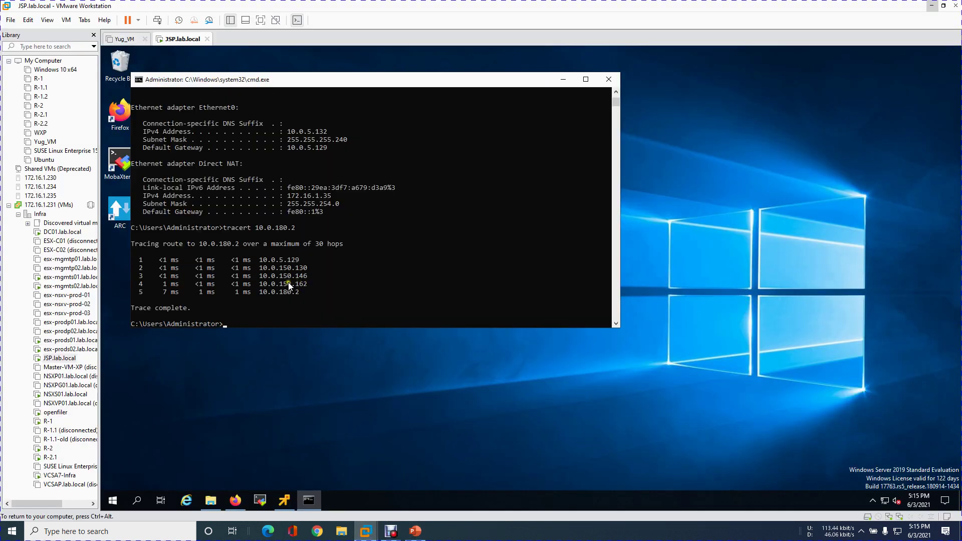
click(415, 531)
click(723, 311)
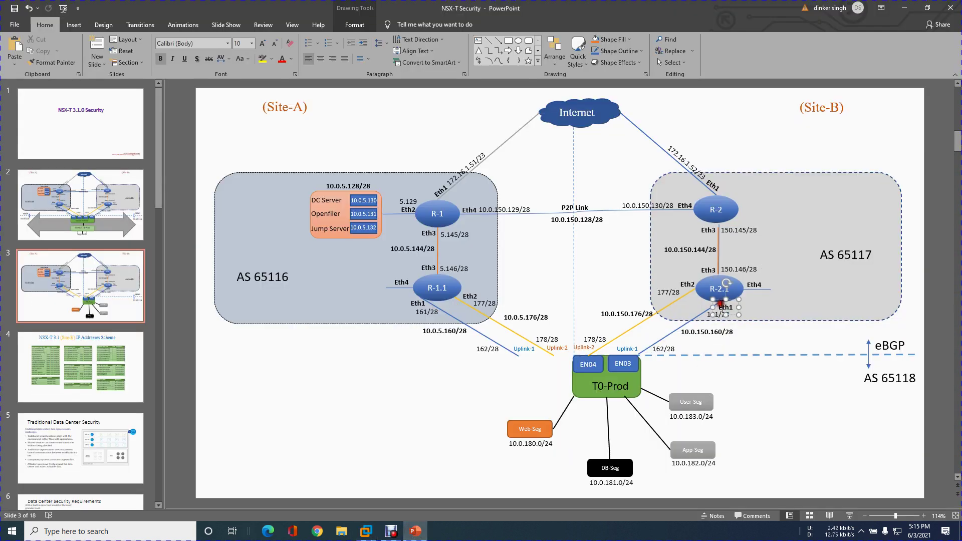
click(657, 348)
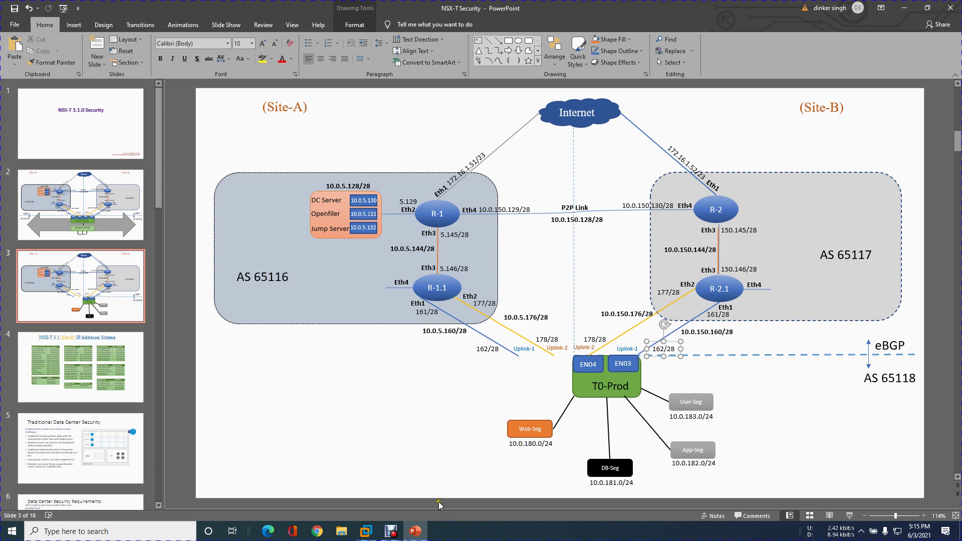
Return to the jump server's command prompt in VMware Workstation and ping 10.0.180.2
mouse_move(366, 530)
click(414, 477)
click(471, 279)
text(ping)
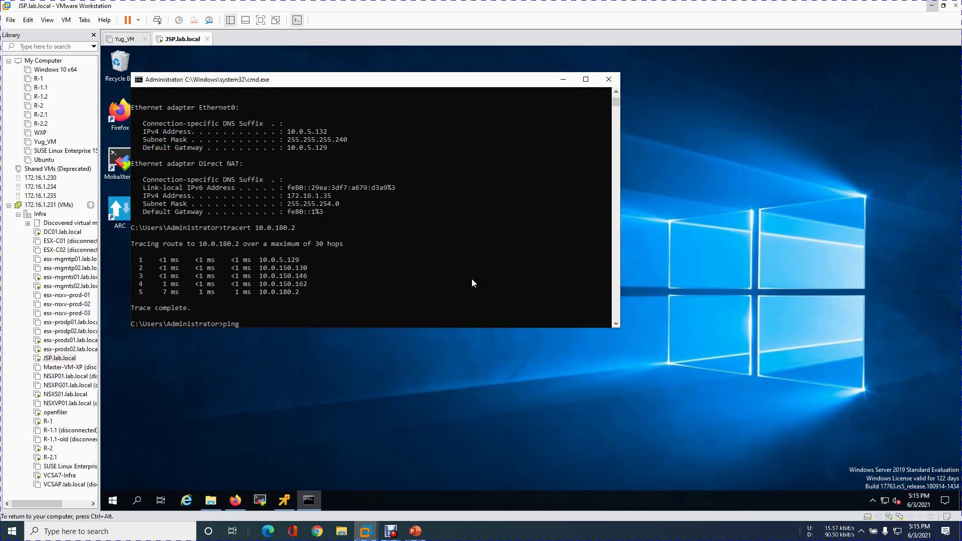
text( 10.0.180.2)
key(Return)
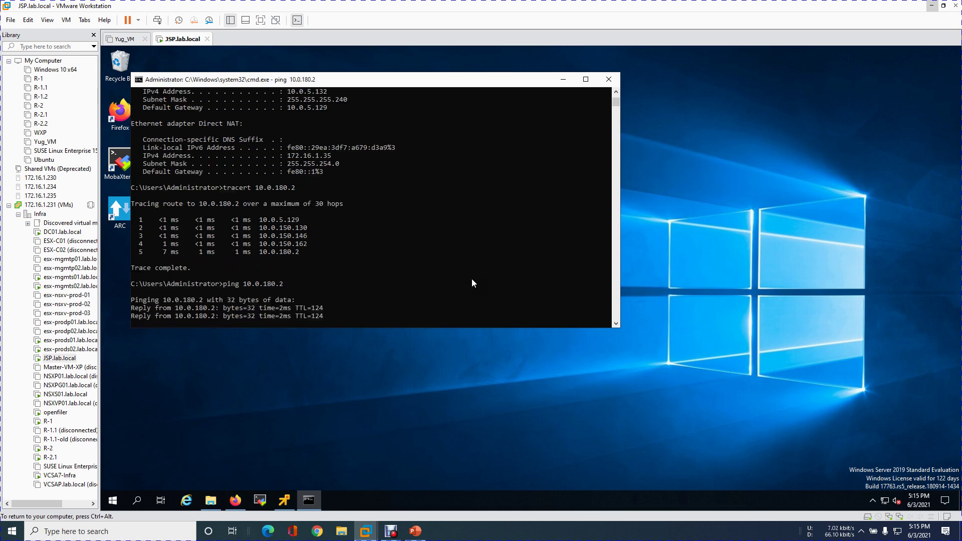
Stop the running ping and ping 10.0.180.3 instead
key(ctrl+c)
key(Up)
text(3)
key(Return)
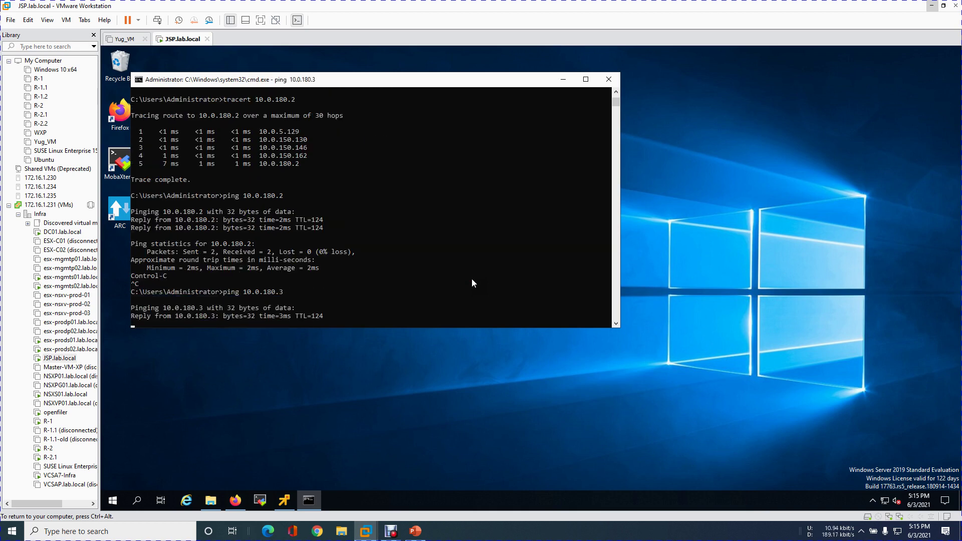
Stop the current ping and start a continuous ping of 10.0.180.2 with the -t option
key(ctrl+c)
key(Up)
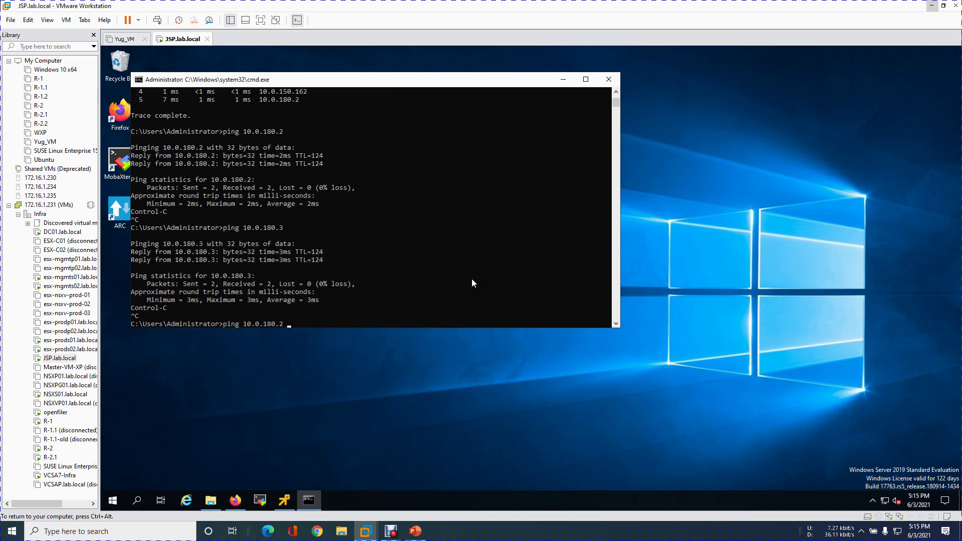
text(-t)
key(Return)
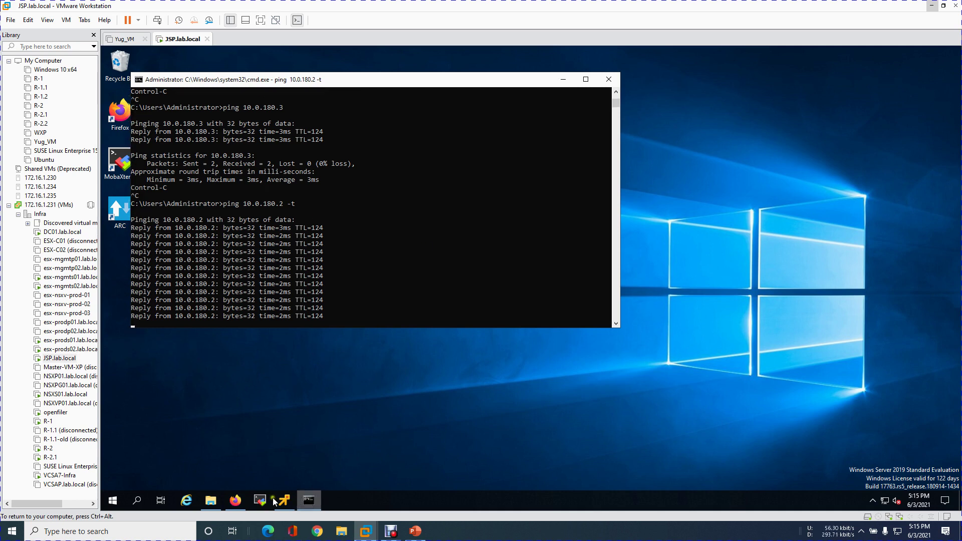
click(195, 495)
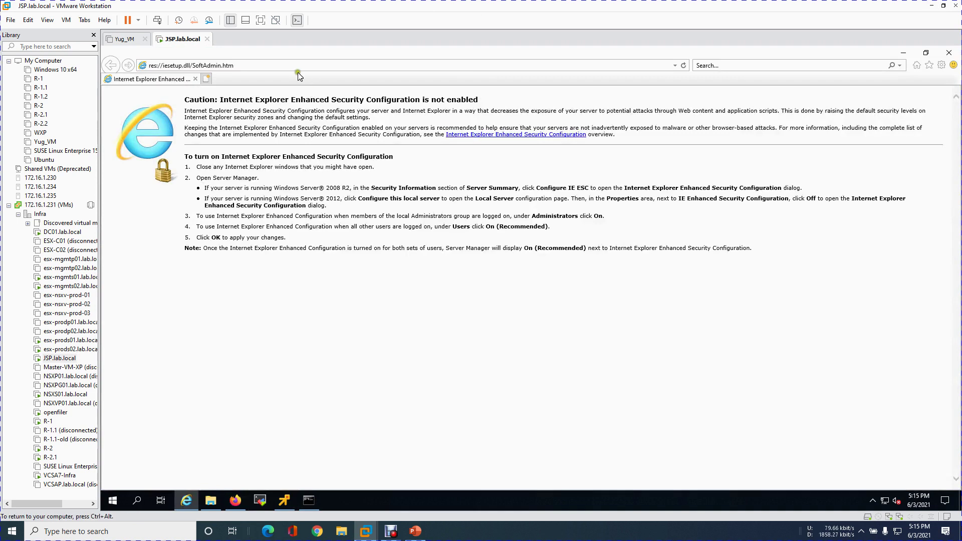
click(278, 69)
text(http)
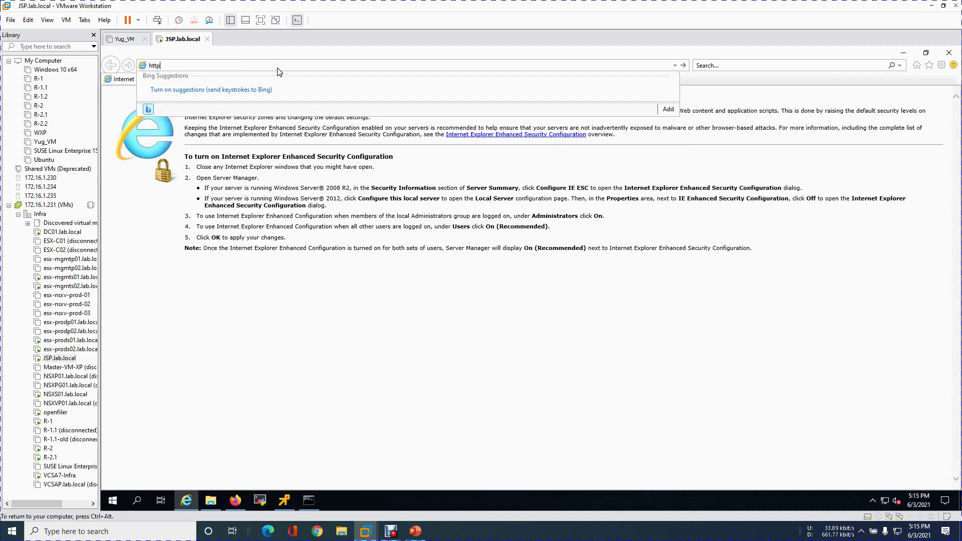
text(://10)
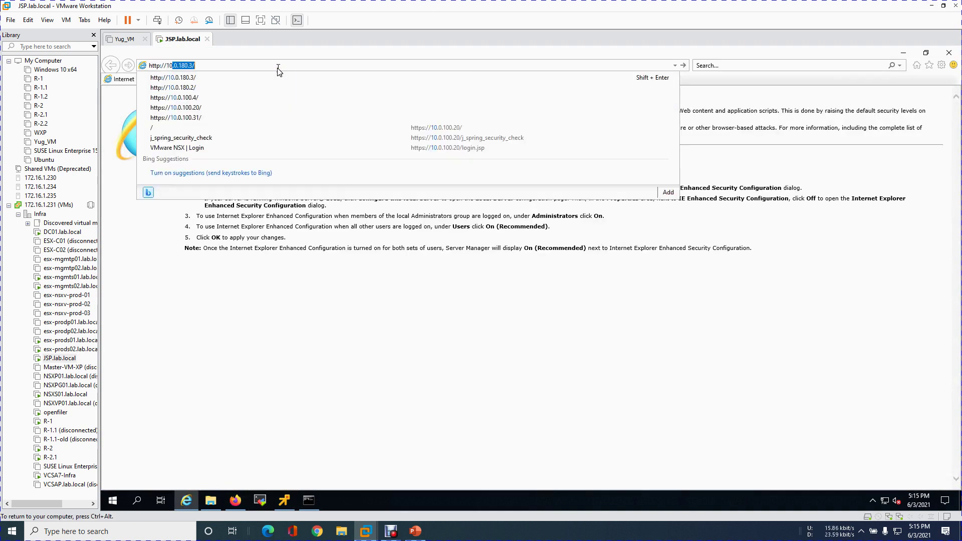
text(.0.180.2)
key(Return)
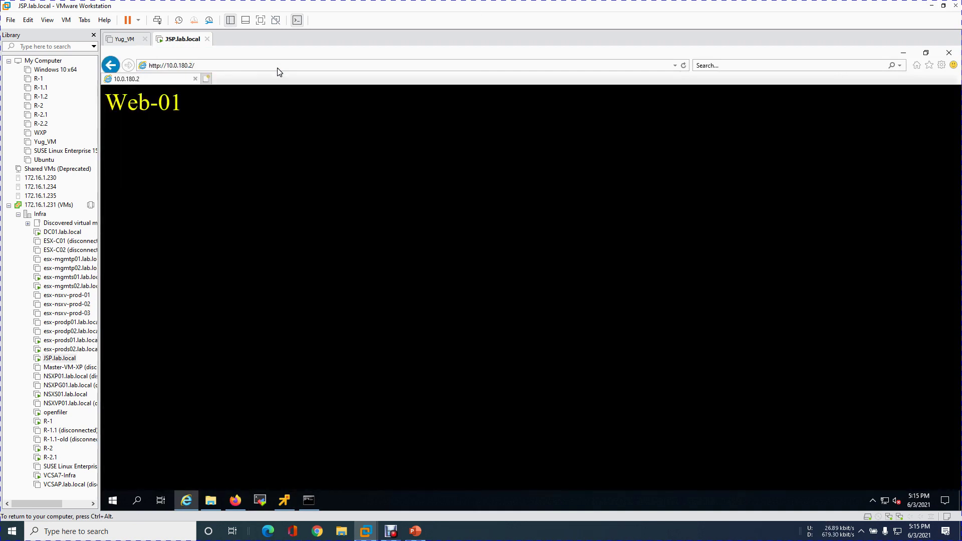
click(278, 68)
click(277, 68)
key(BackSpace)
key(BackSpace)
text(3)
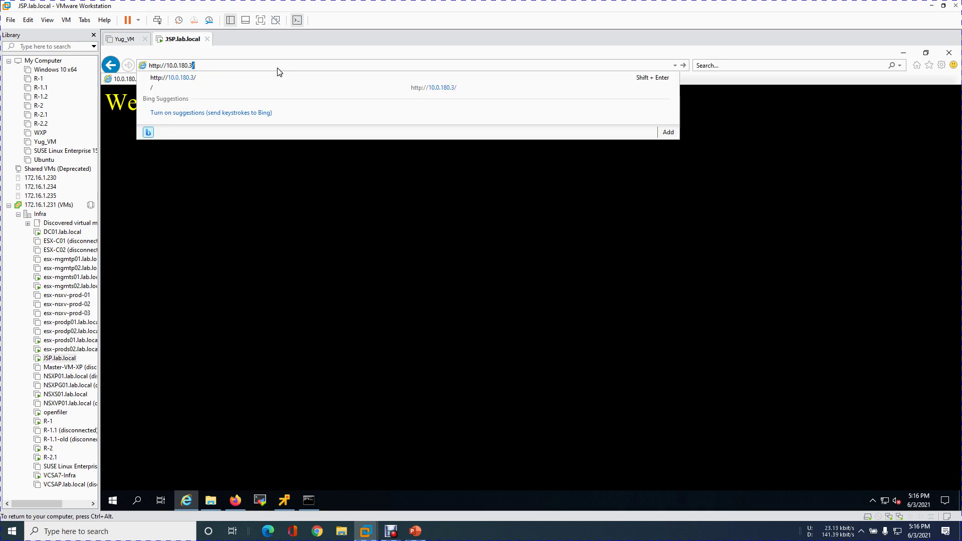
key(Return)
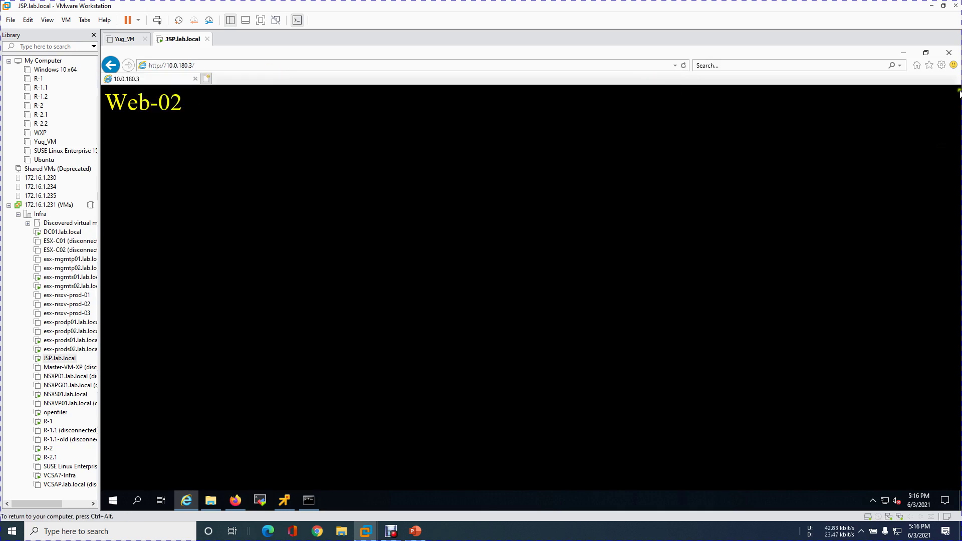
click(949, 54)
click(481, 250)
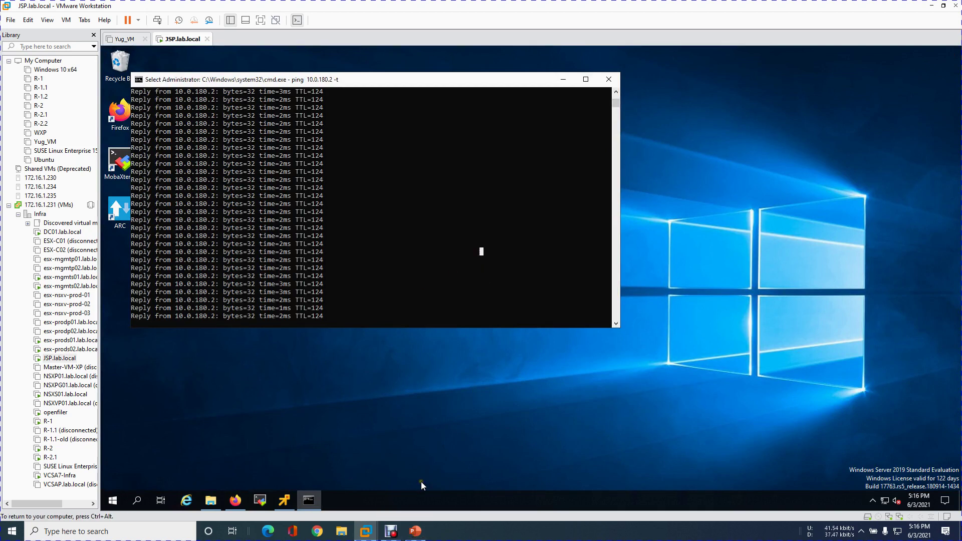
Switch to NSX-T in Firefox and add a T0-GW gateway firewall policy named "Bock from outside"
click(234, 500)
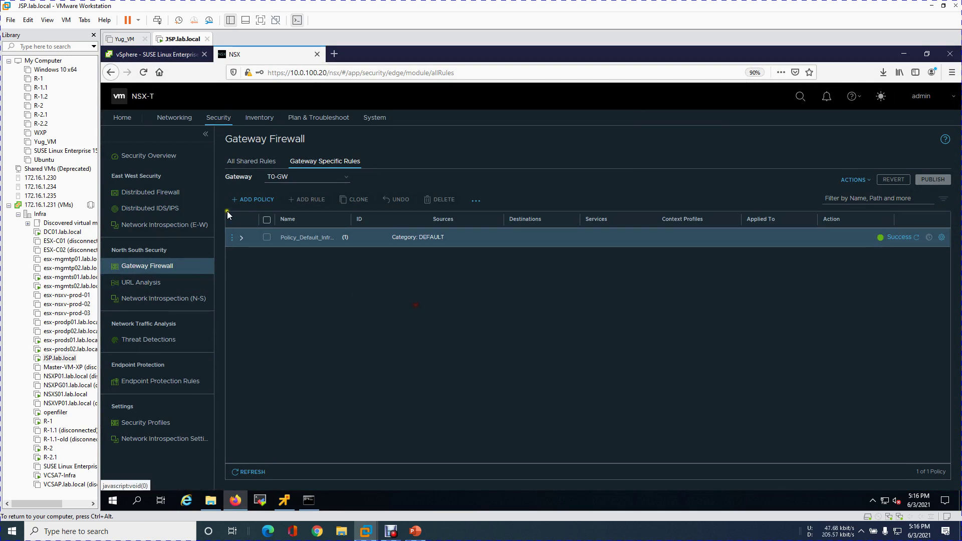
click(258, 200)
click(315, 243)
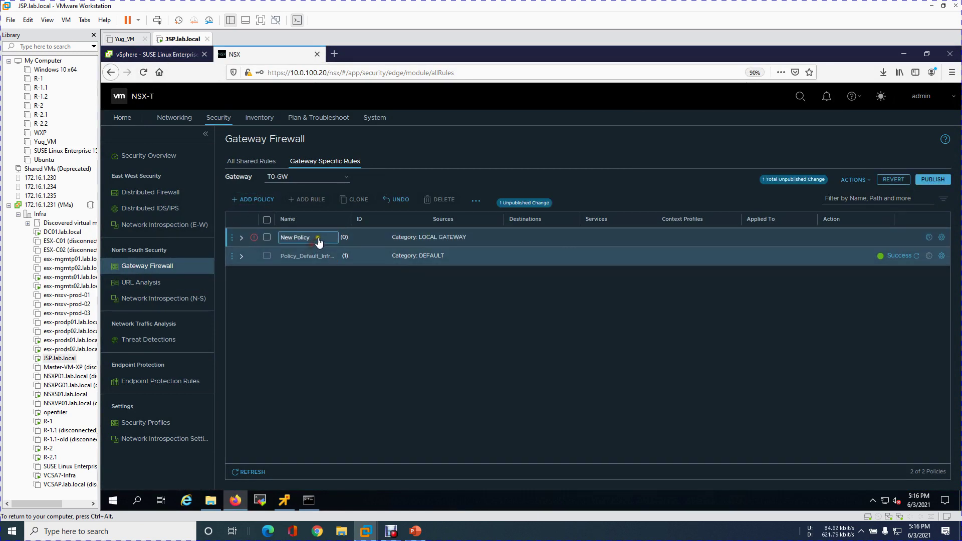
text(Bock from)
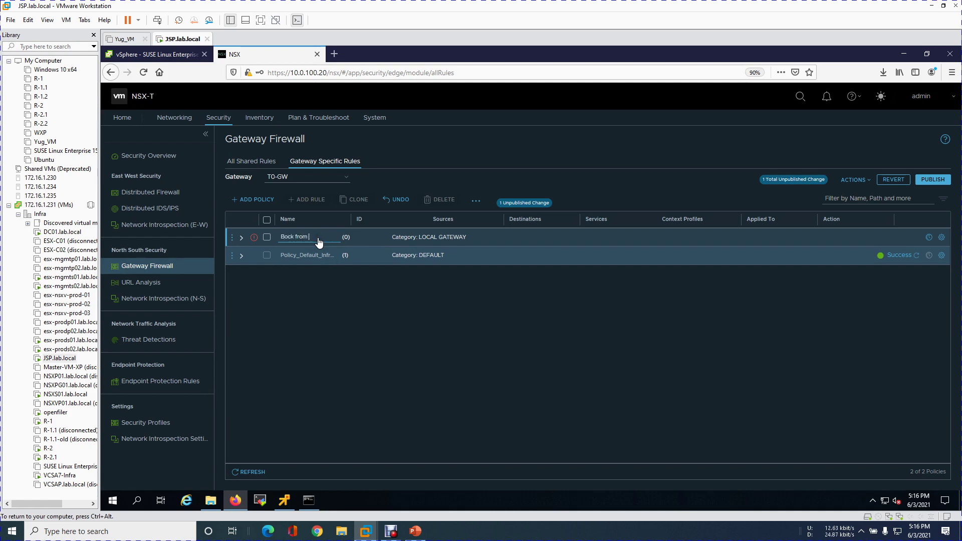
text( outside)
click(378, 321)
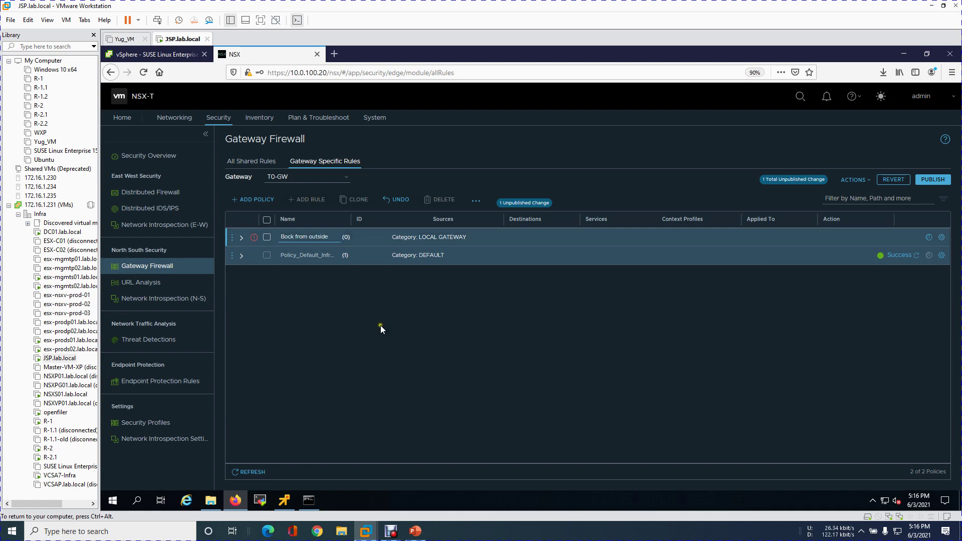
Add a rule named ICMP-Echo to the "Bock from outside" policy
click(232, 238)
click(266, 330)
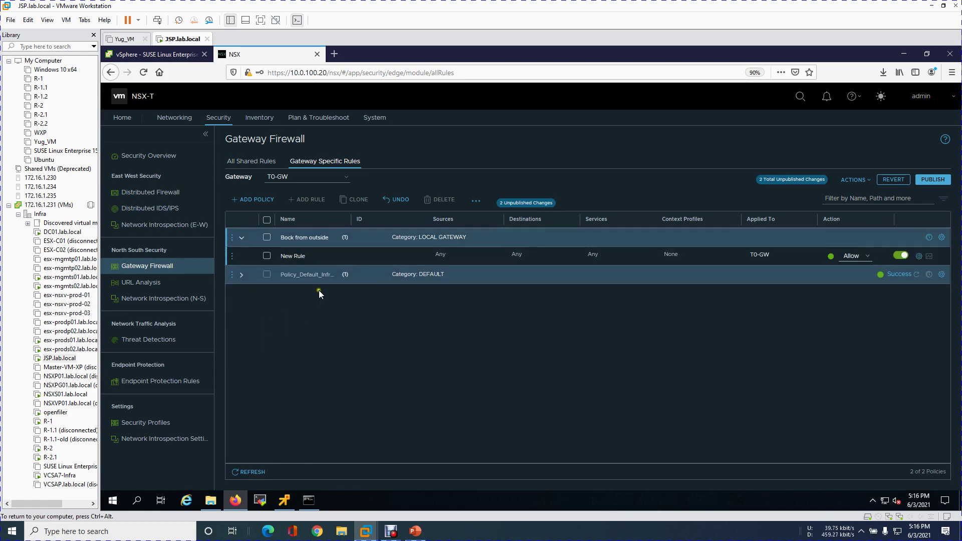
click(296, 256)
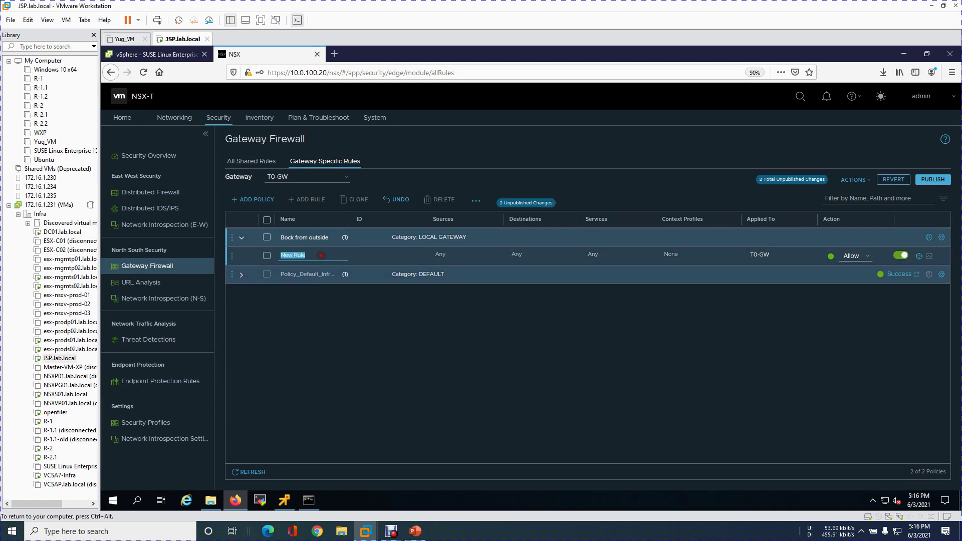
key(BackSpace)
text(ICMP-Echo)
click(503, 411)
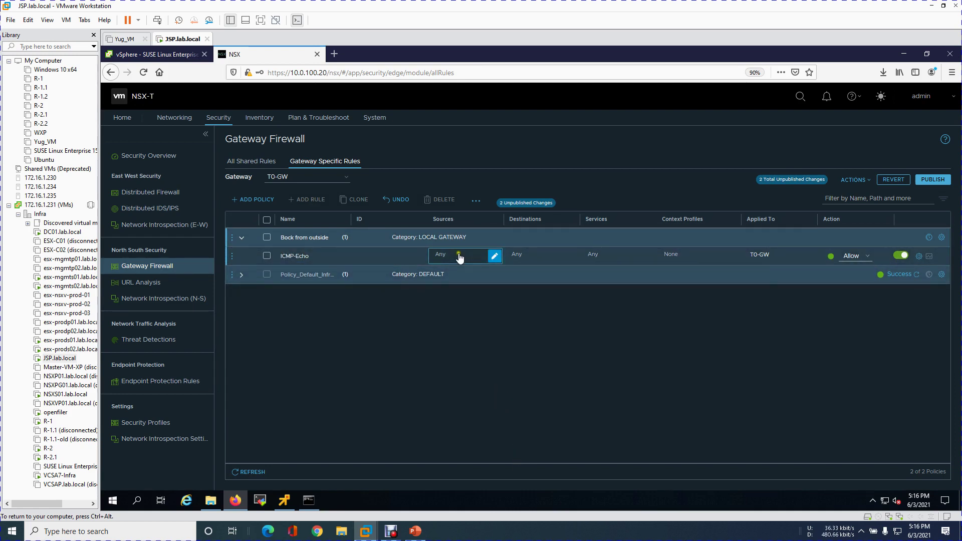
Set the ICMP-Echo rule's destination to the IP address 10.0.180.2 and apply it
click(577, 257)
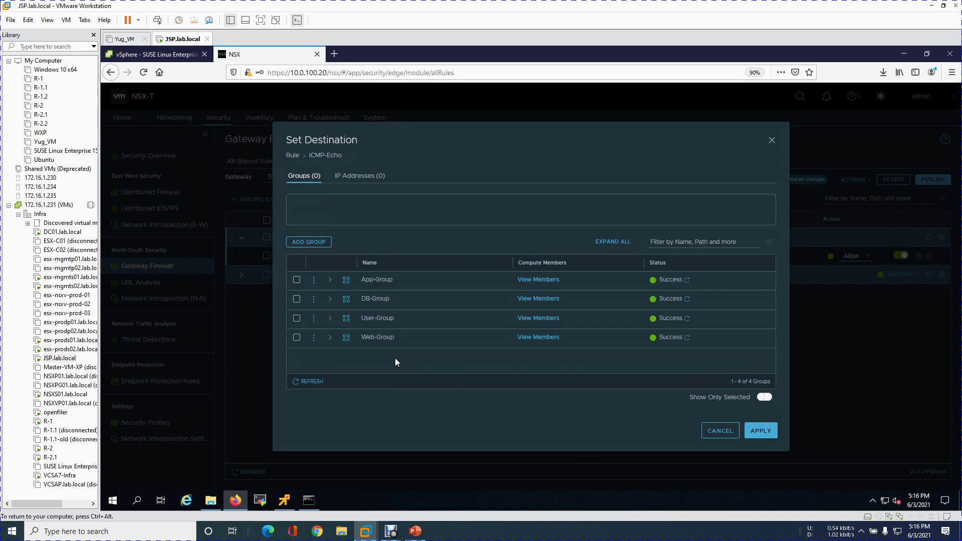
click(373, 176)
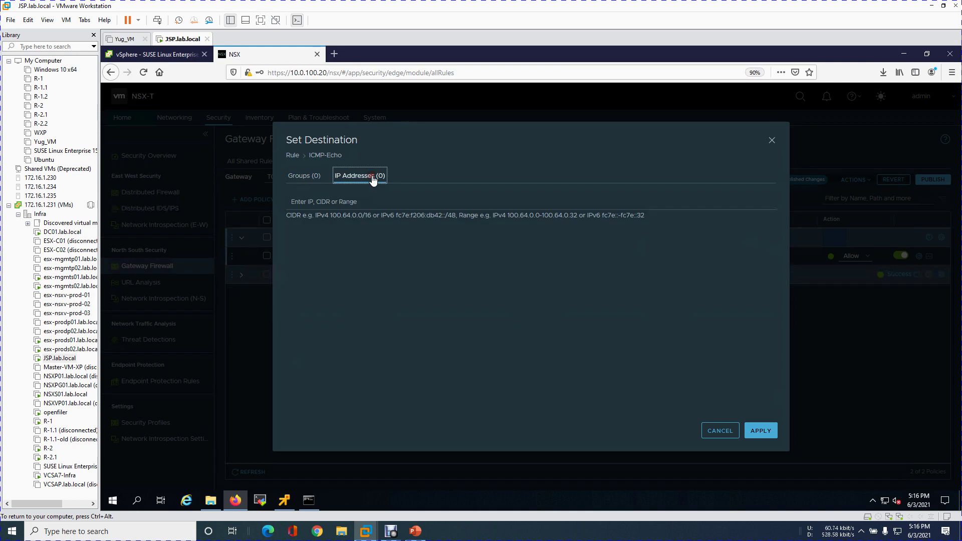
click(358, 201)
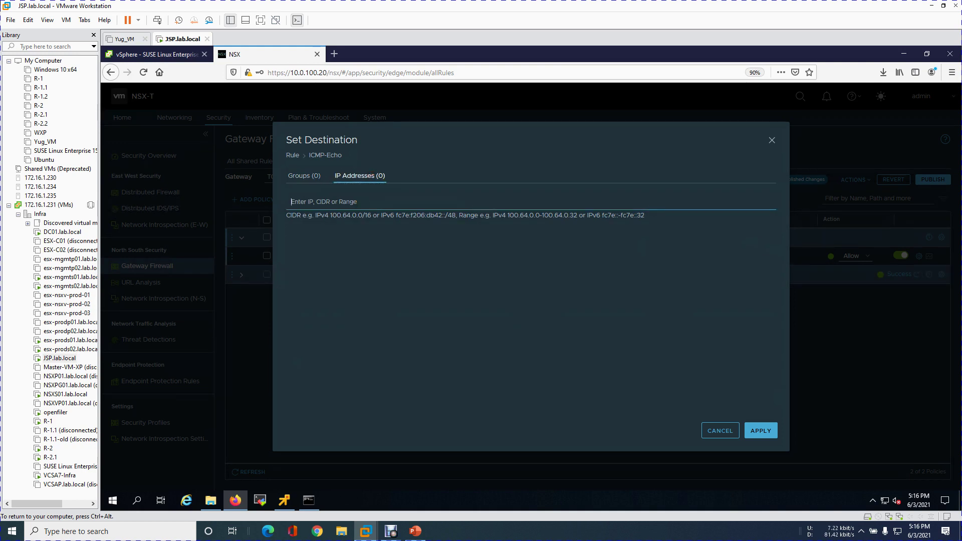
text(10.0.180.2)
click(389, 252)
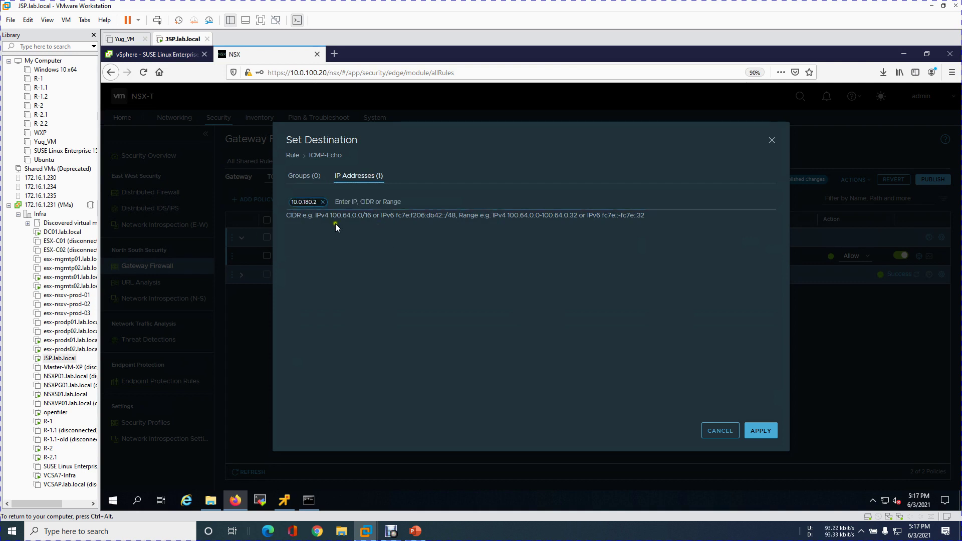
click(348, 204)
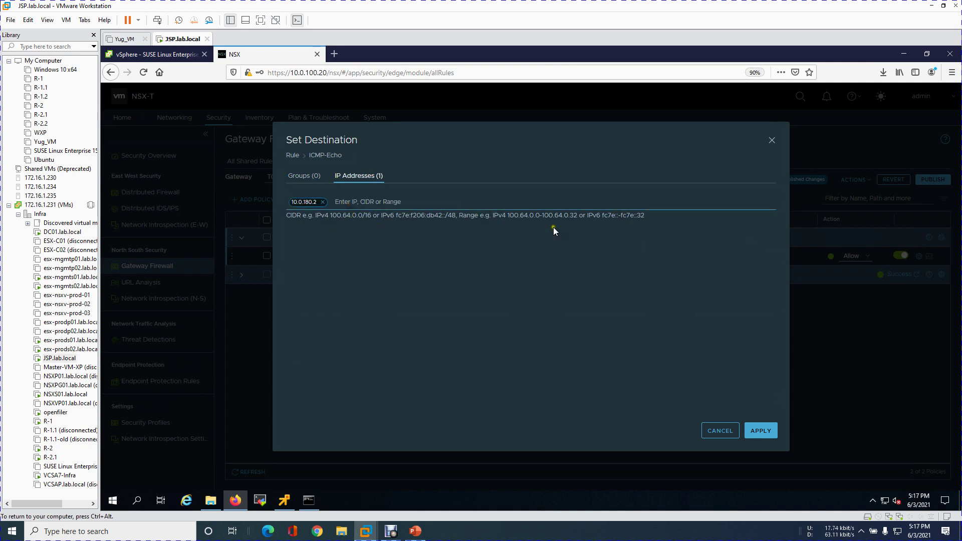
click(761, 431)
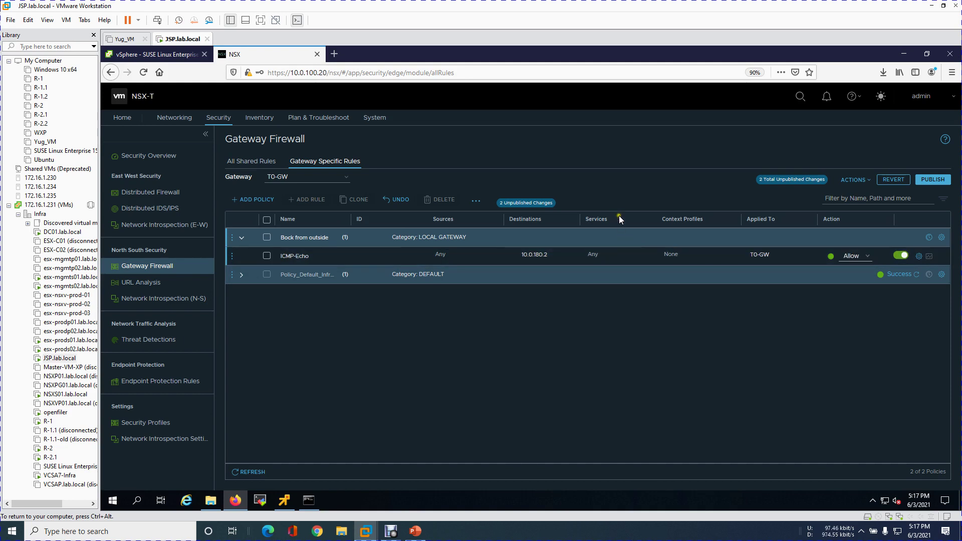
Search the services for icmp and assign ICMP Echo Request to the ICMP-Echo rule
click(646, 256)
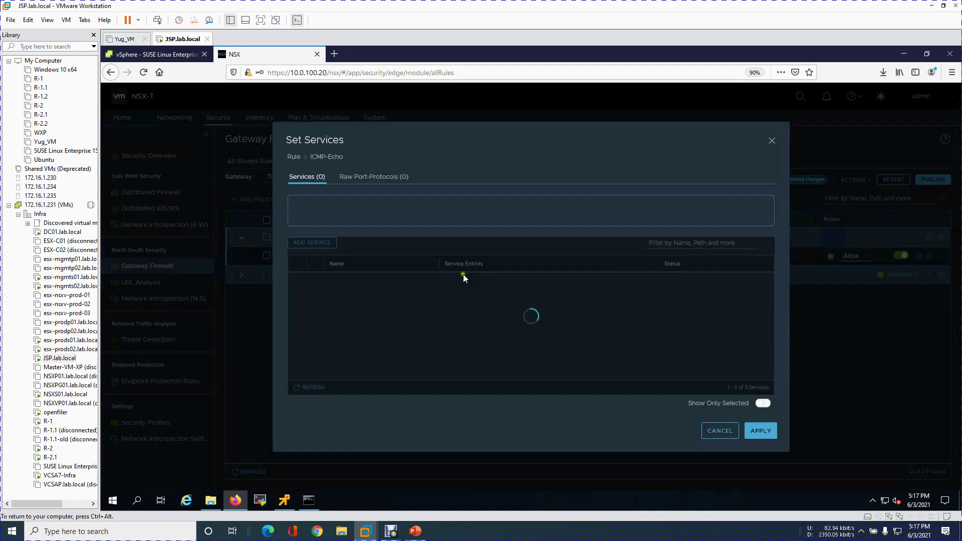
click(326, 201)
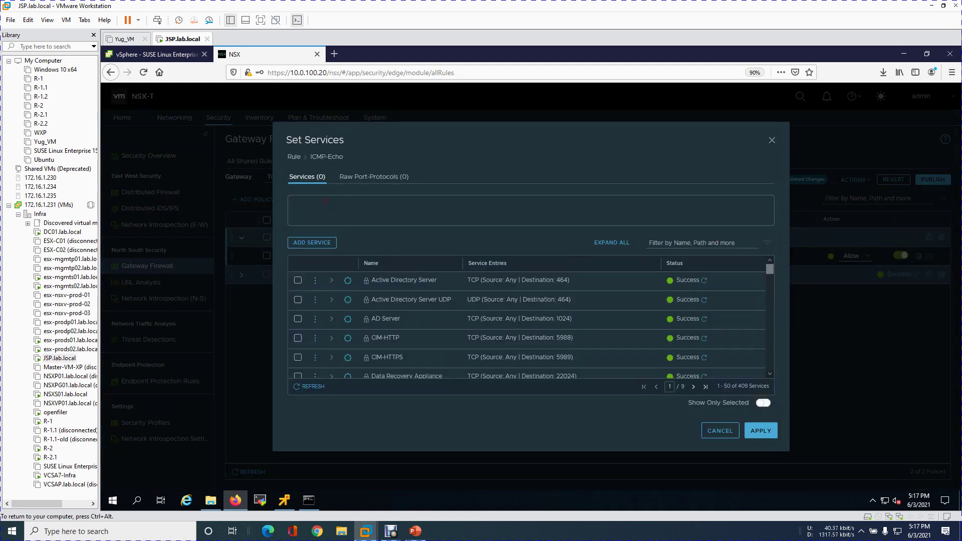
text(icmp)
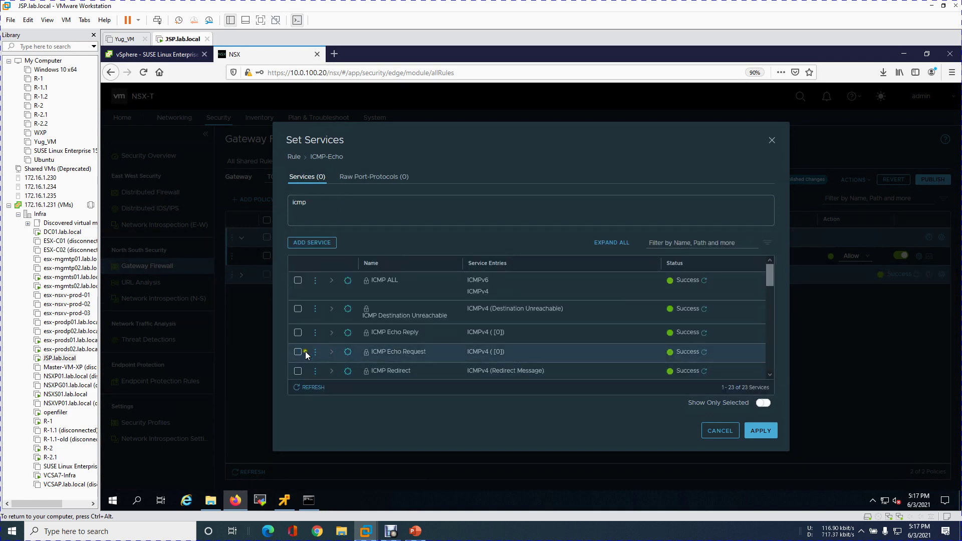
click(299, 353)
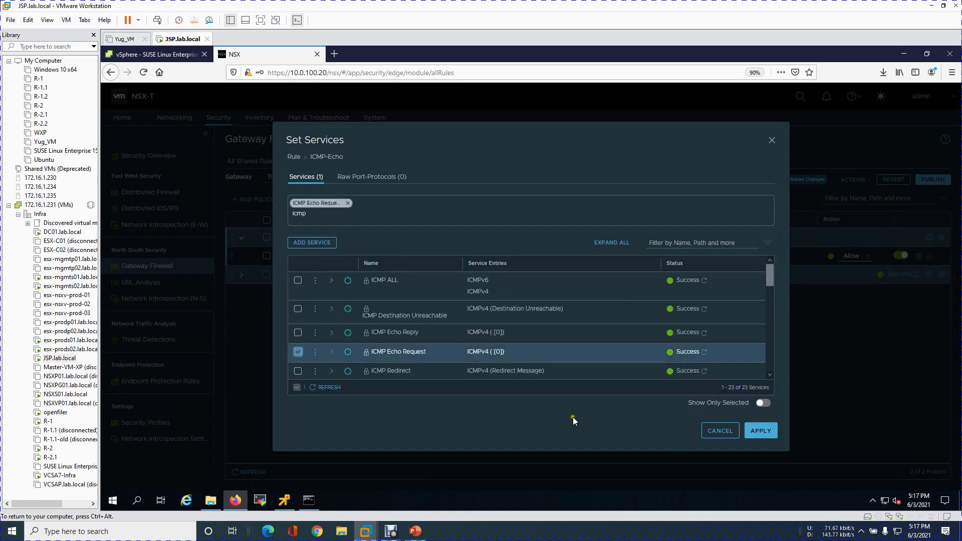
double_click(299, 213)
key(BackSpace)
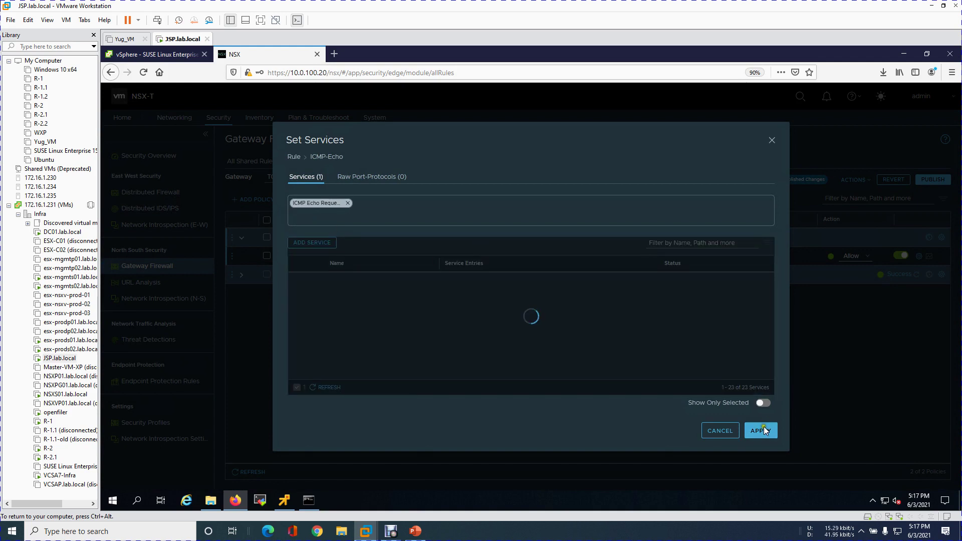
click(765, 427)
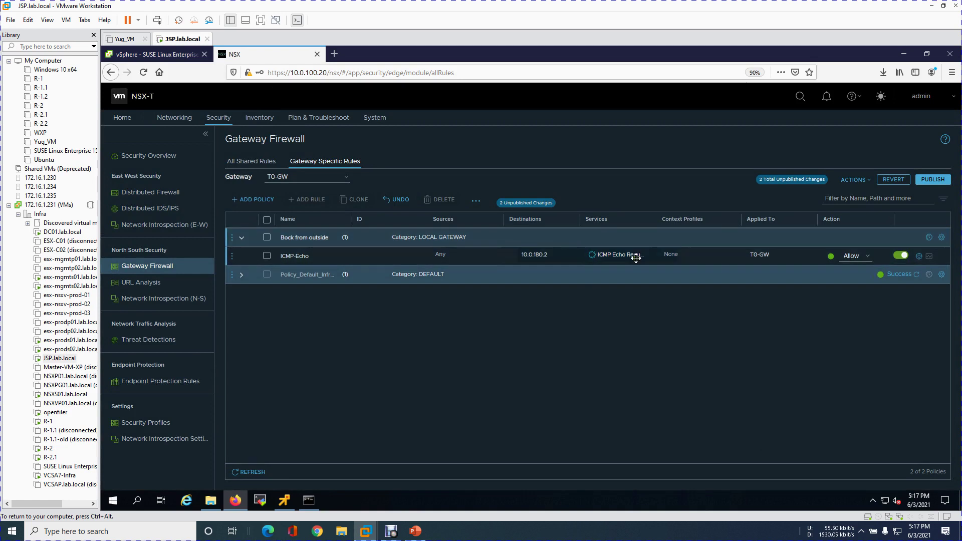
Review the ICMP-Echo rule's Applied To objects, set its action to Reject and publish the firewall changes
mouse_move(688, 264)
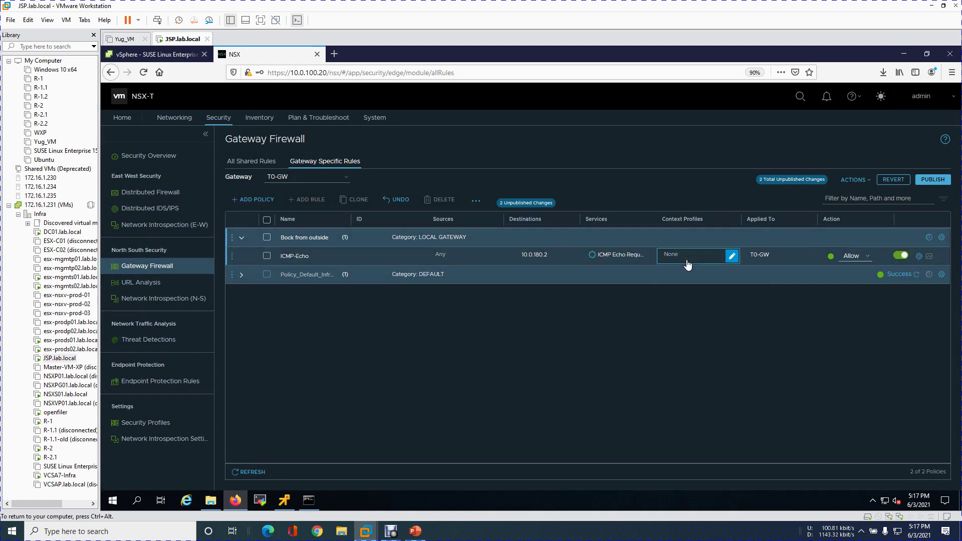
click(809, 257)
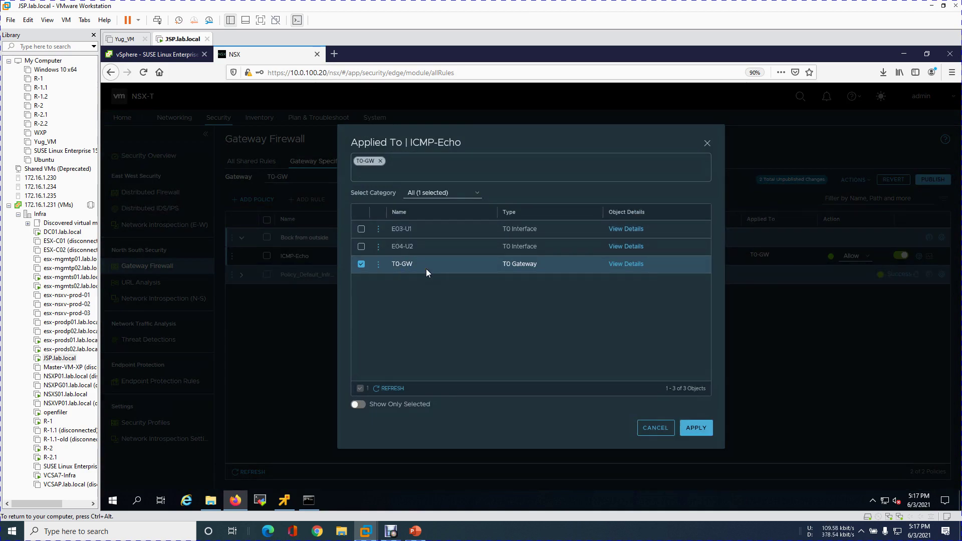
click(654, 427)
click(857, 256)
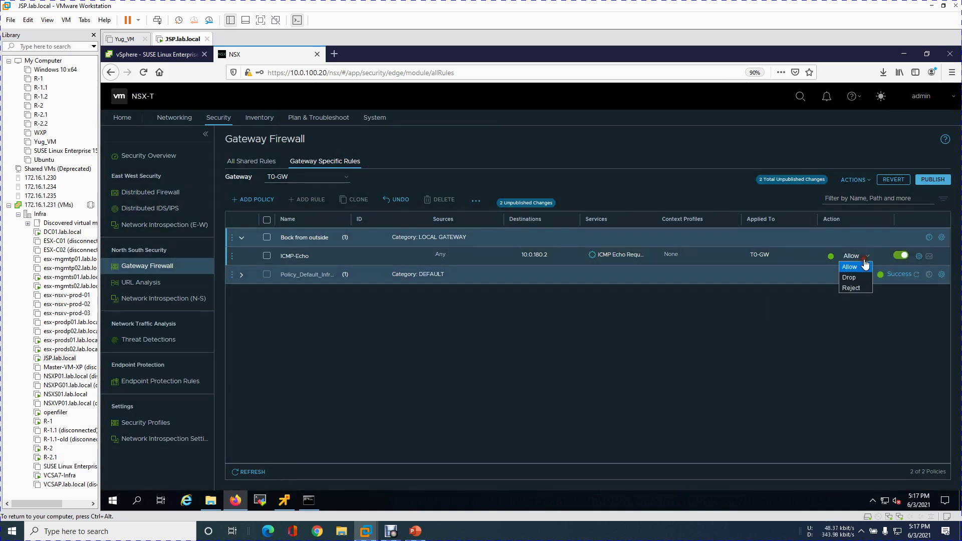
click(857, 293)
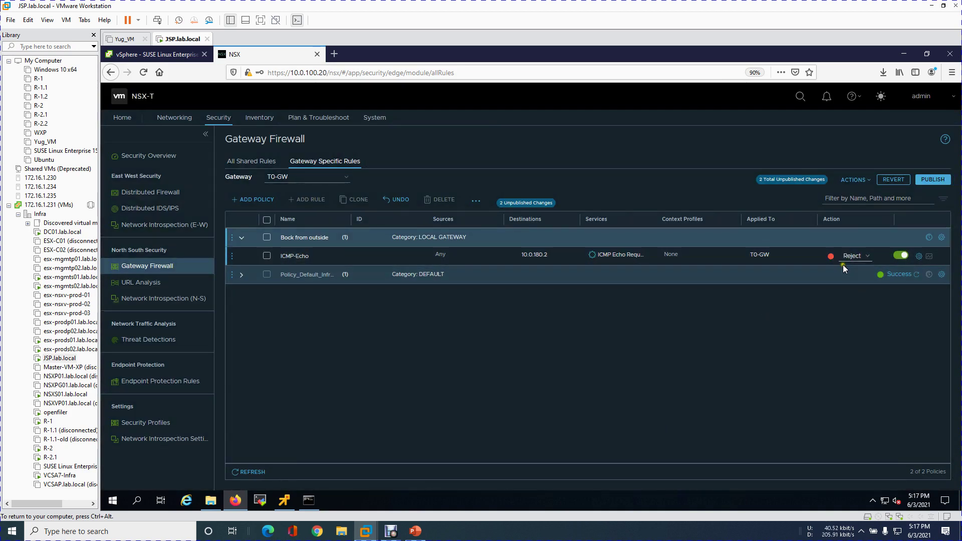
click(934, 181)
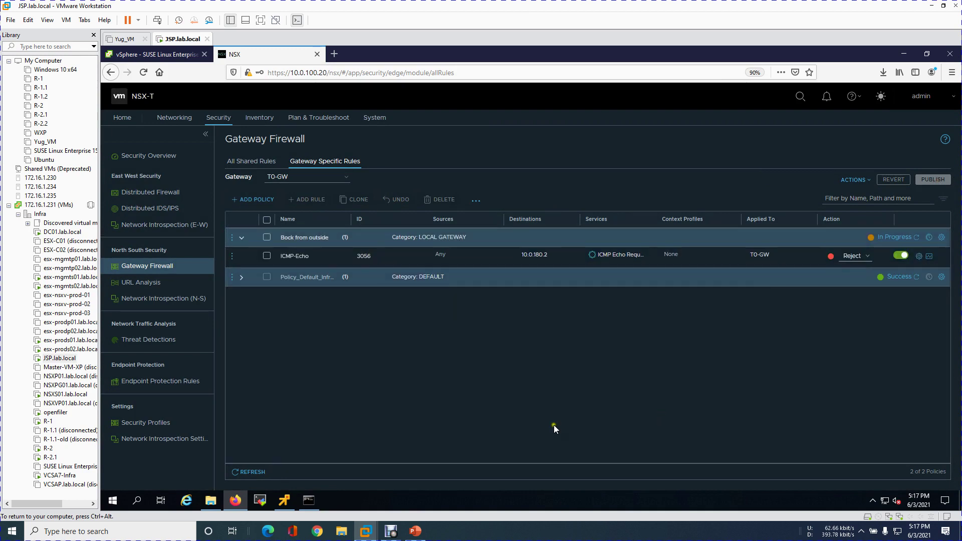
Switch to the command prompt, stop the running ping and restart the continuous ping of 10.0.180.2
click(309, 501)
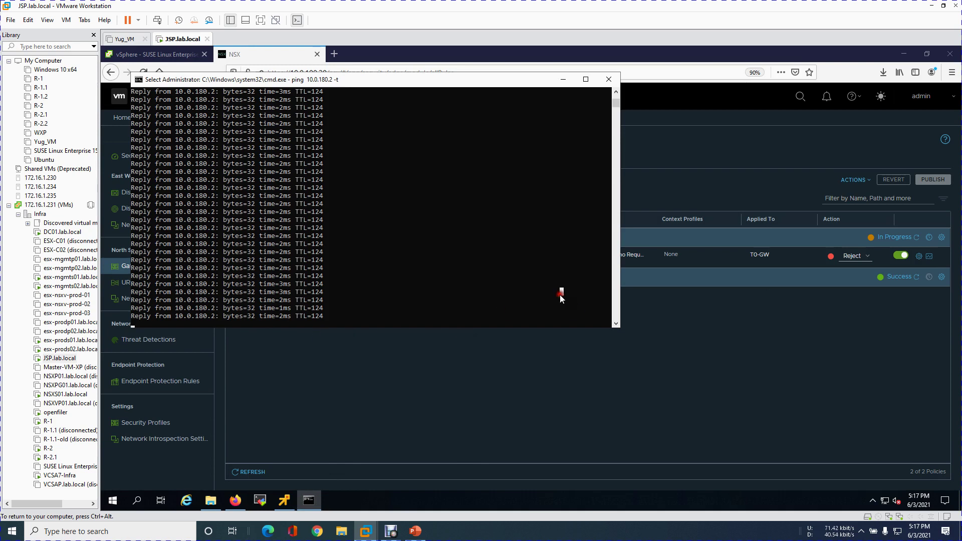
key(Escape)
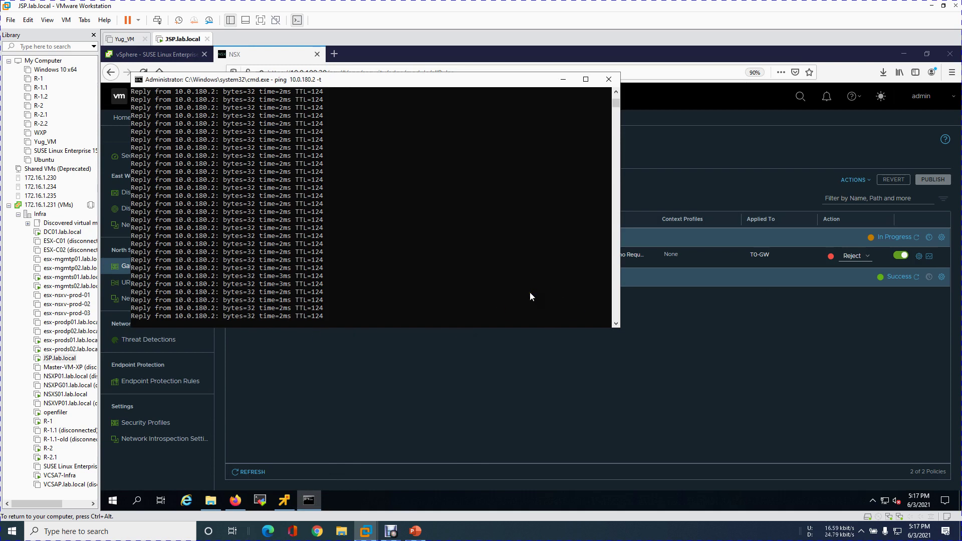
key(ctrl+c)
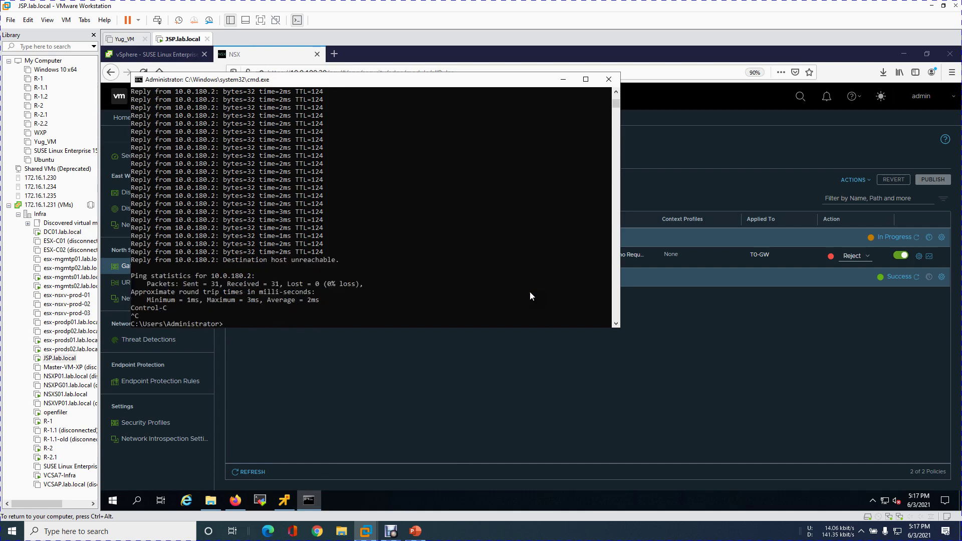
key(Up)
key(Return)
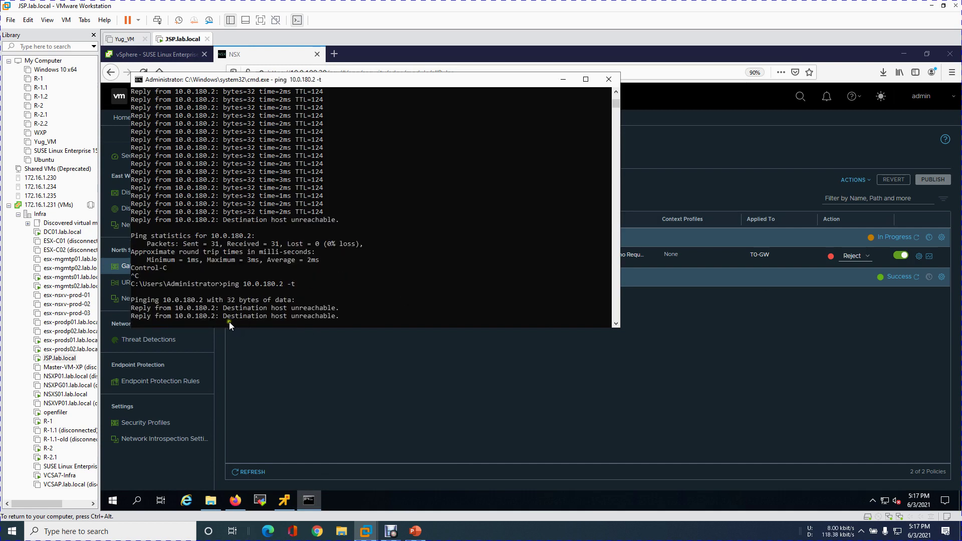
Back in NSX-T, set the ICMP-Echo rule's action to Drop, publish it and check the running ping in the command prompt
click(870, 256)
click(849, 277)
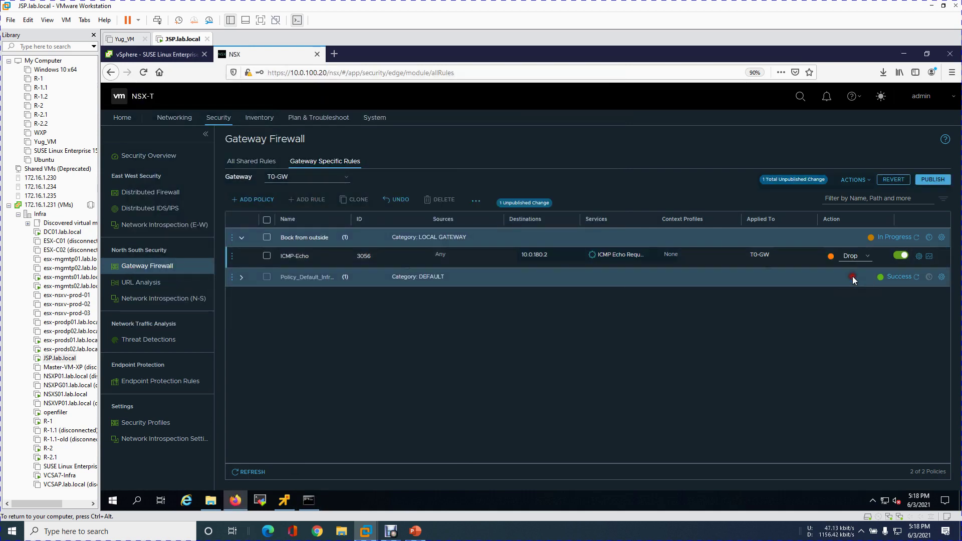
click(932, 180)
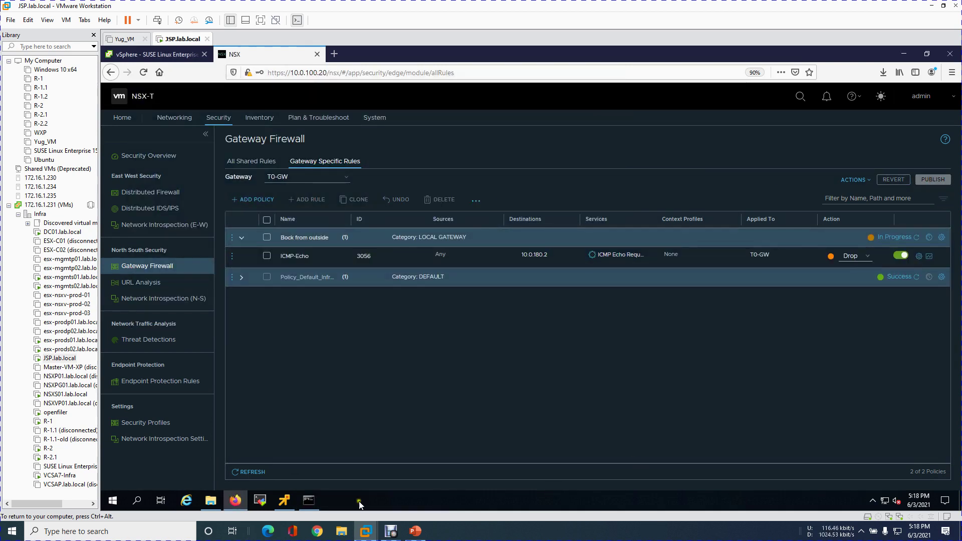
click(309, 501)
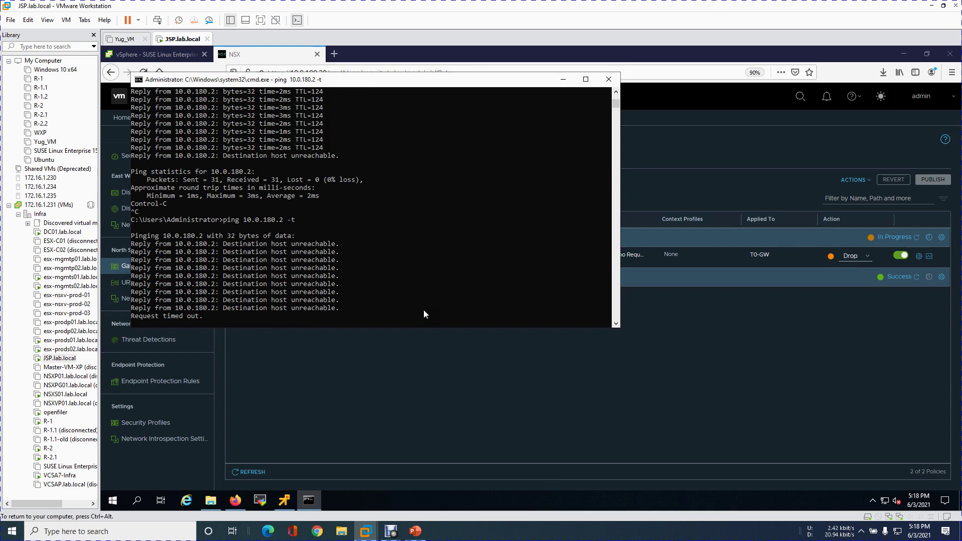
click(187, 500)
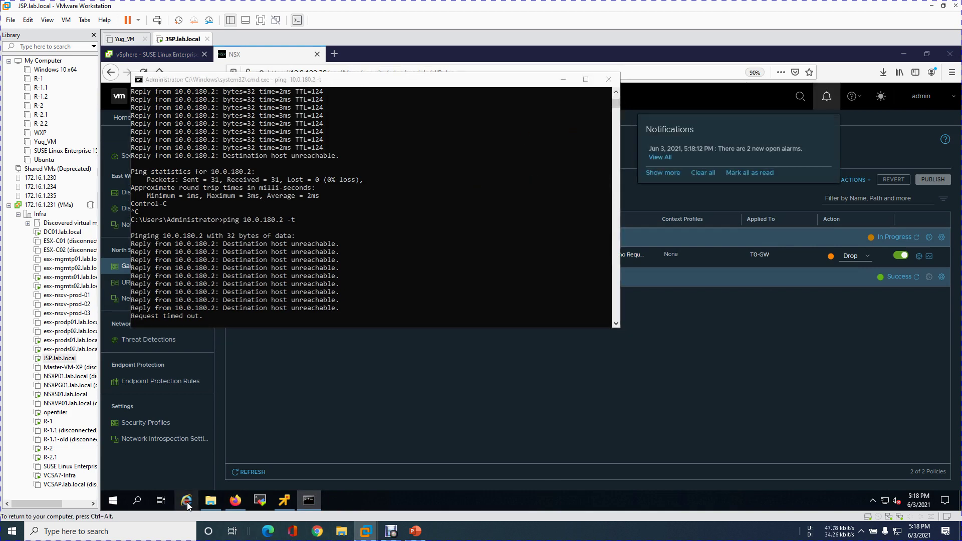
click(275, 66)
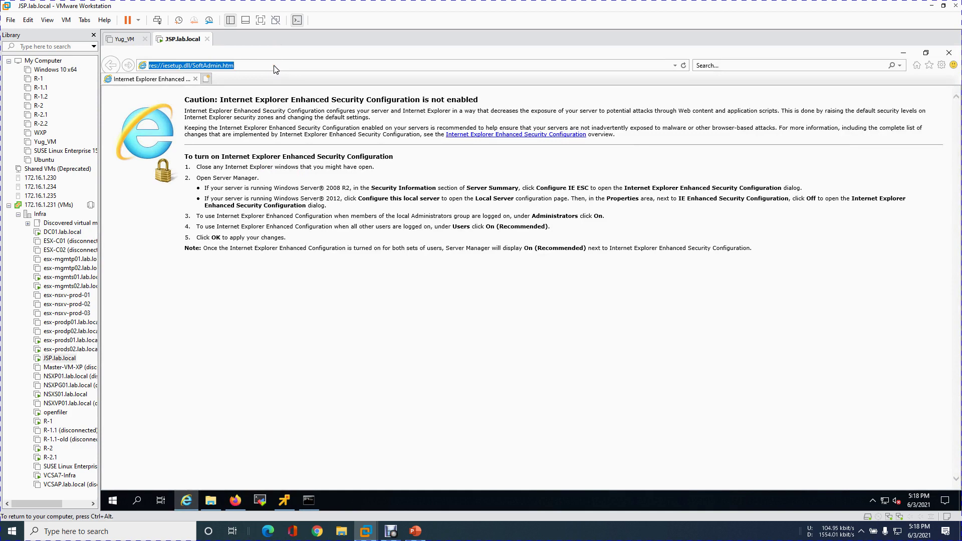
text(ht)
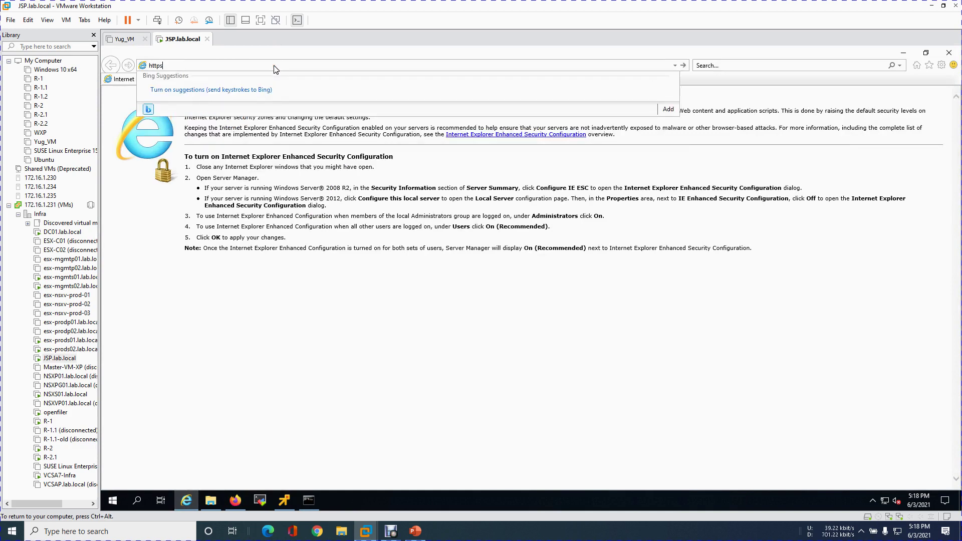
text(tp://10.0.18)
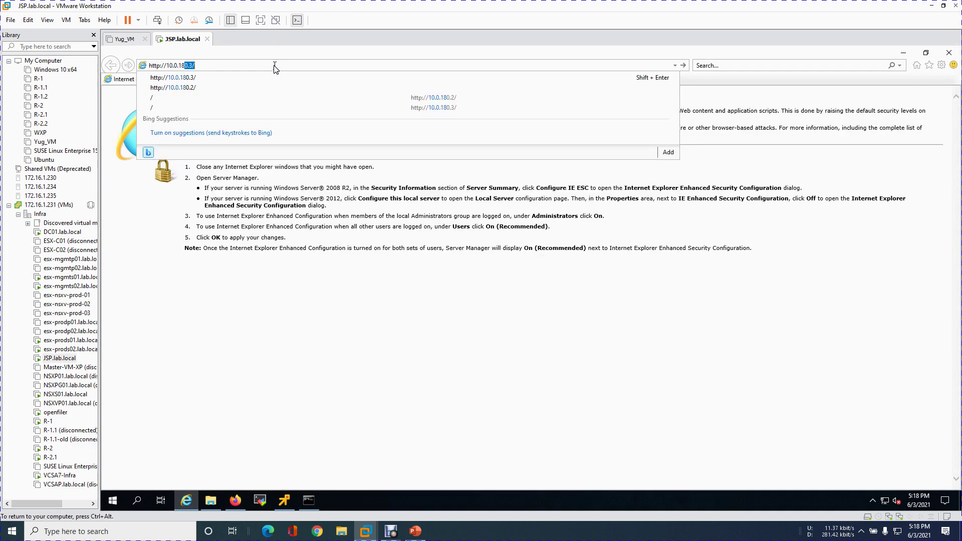
text(0.2)
key(Return)
click(274, 66)
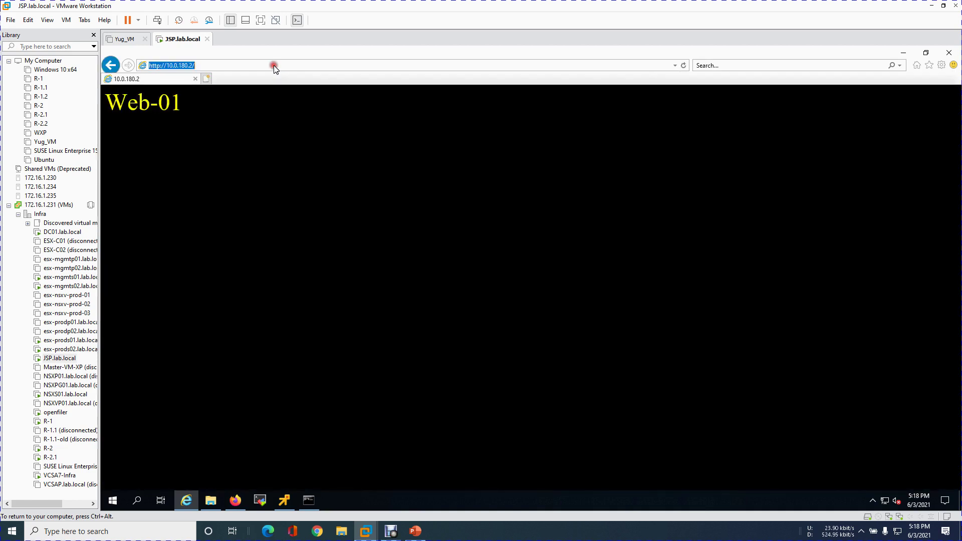
click(274, 66)
key(BackSpace)
key(BackSpace)
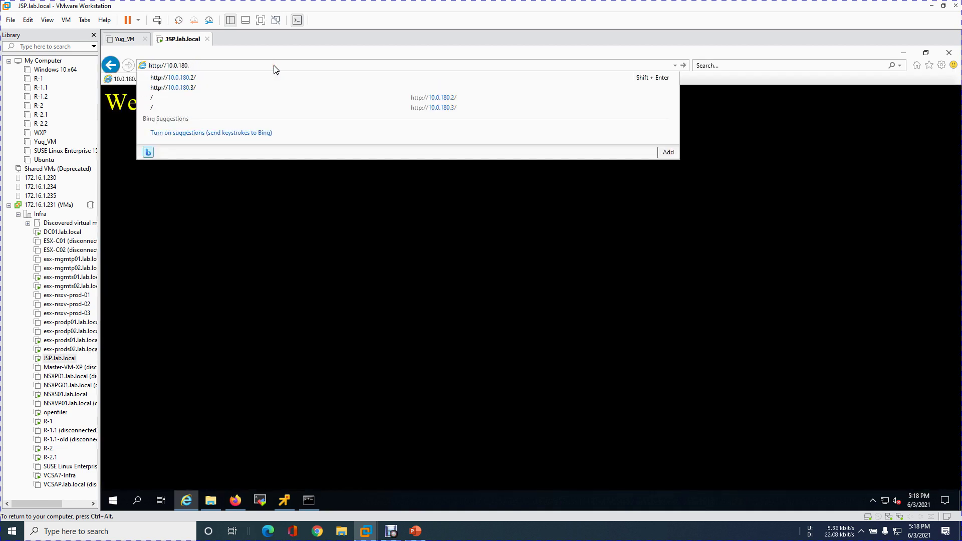
text(3/)
key(Return)
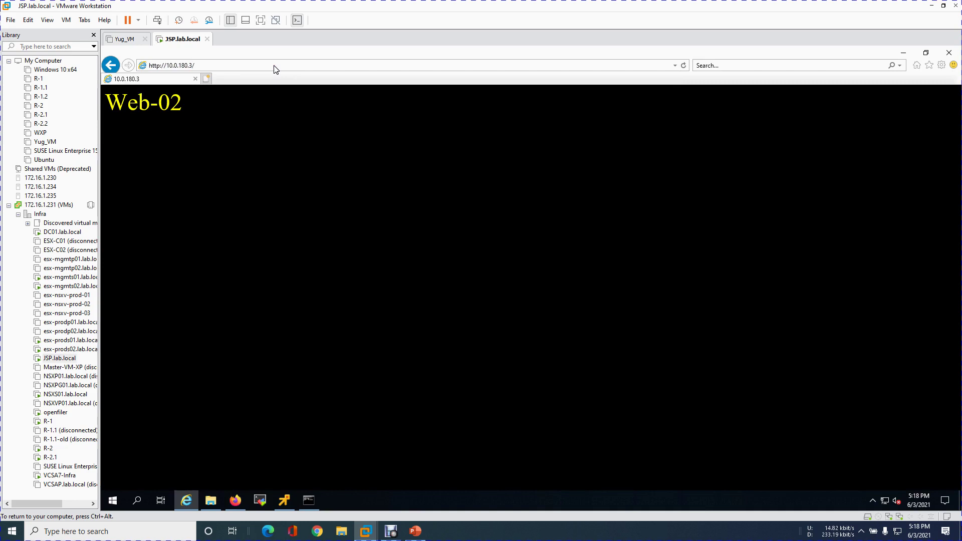
click(903, 54)
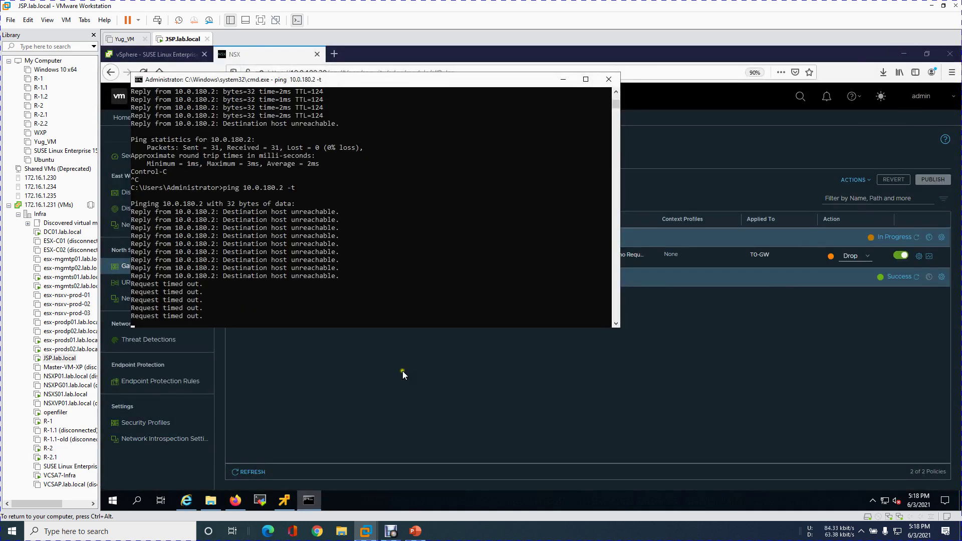
Return to NSX-T, add a rule to the Bock from outside policy and move it below the ICMP-Echo rule
click(692, 346)
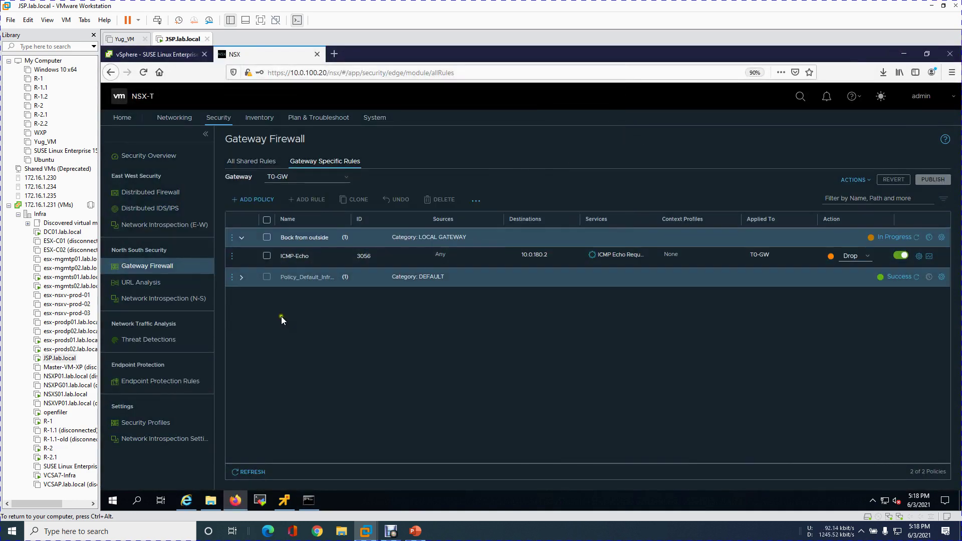
click(232, 238)
click(288, 329)
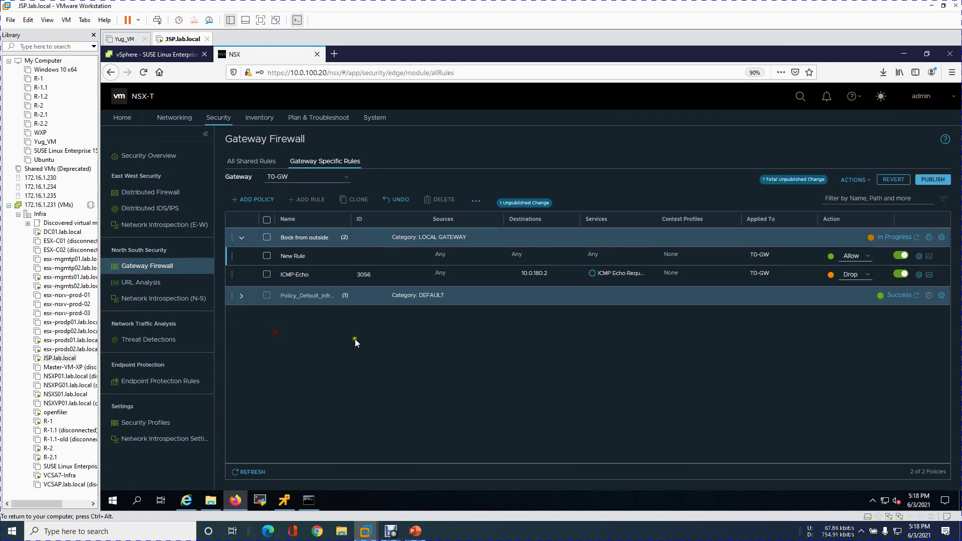
drag(368, 255, 405, 275)
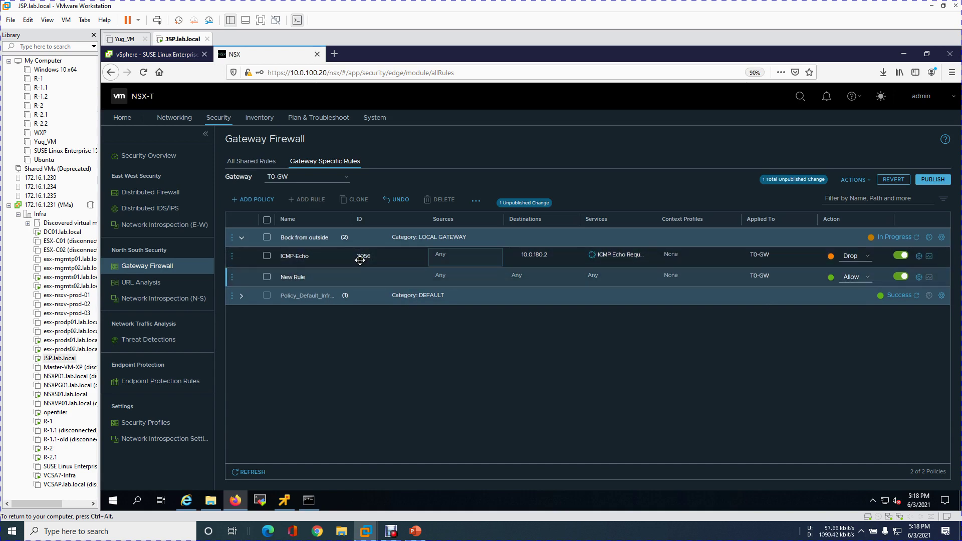
Rename the new gateway firewall rule as Http Block
click(289, 278)
key(BackSpace)
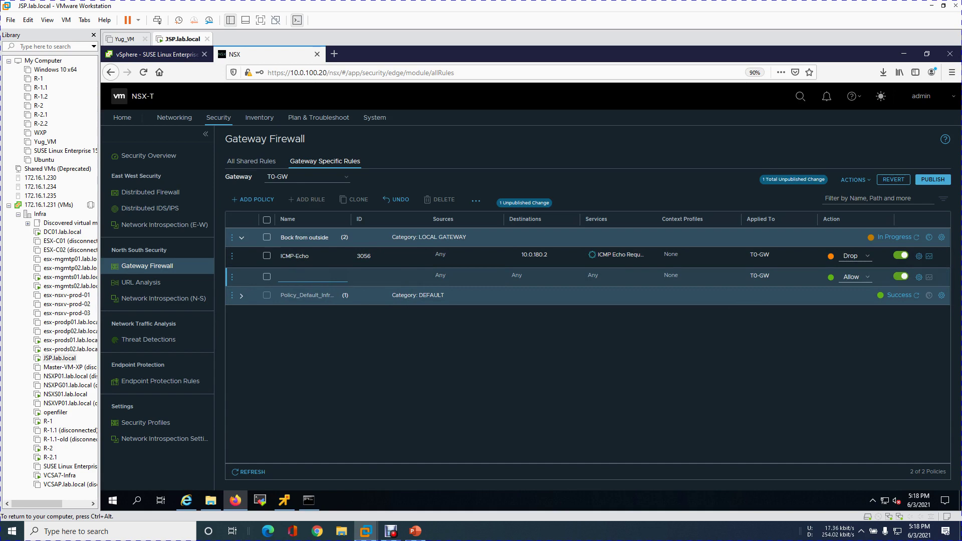
text(Http Block)
click(378, 327)
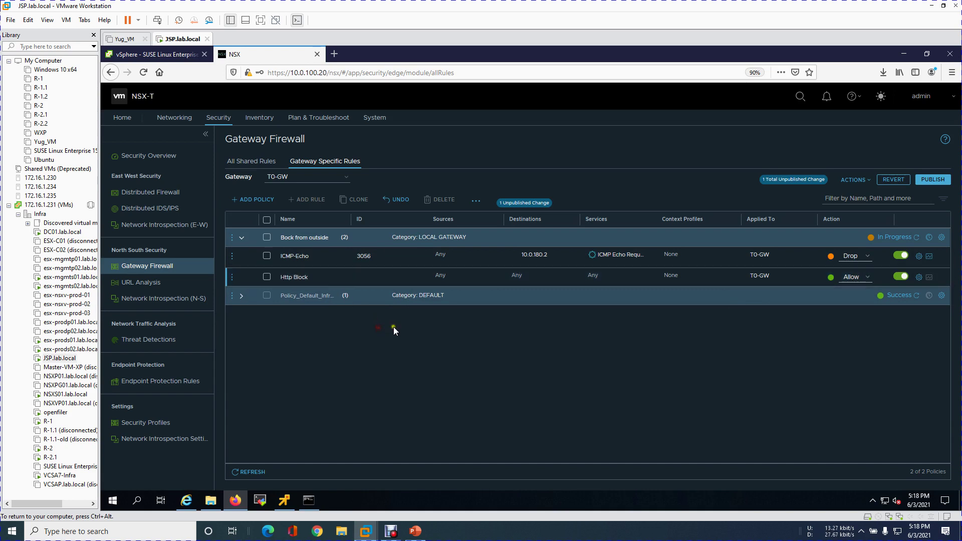
Set the Http Block rule's destination to the IP address 10.0.180.3 and apply it
click(572, 277)
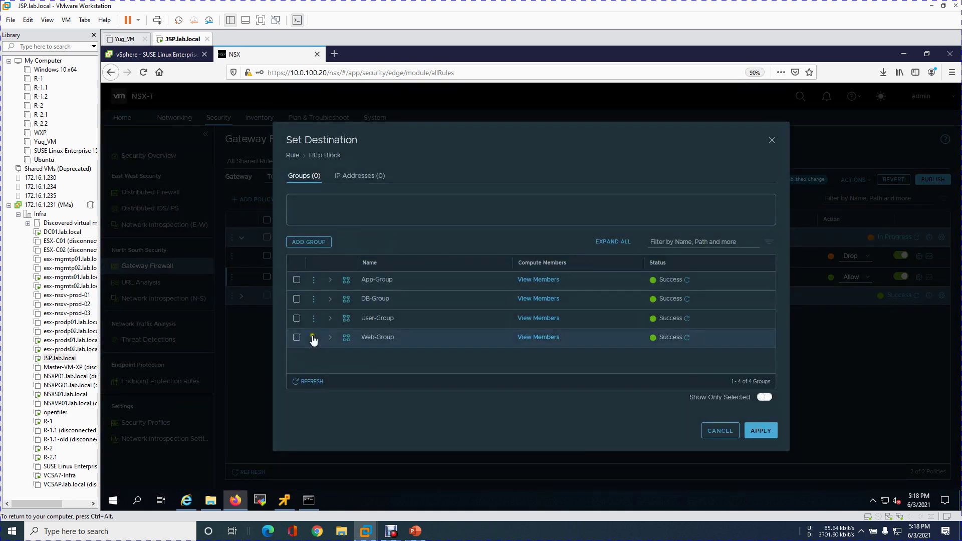
click(377, 177)
click(372, 201)
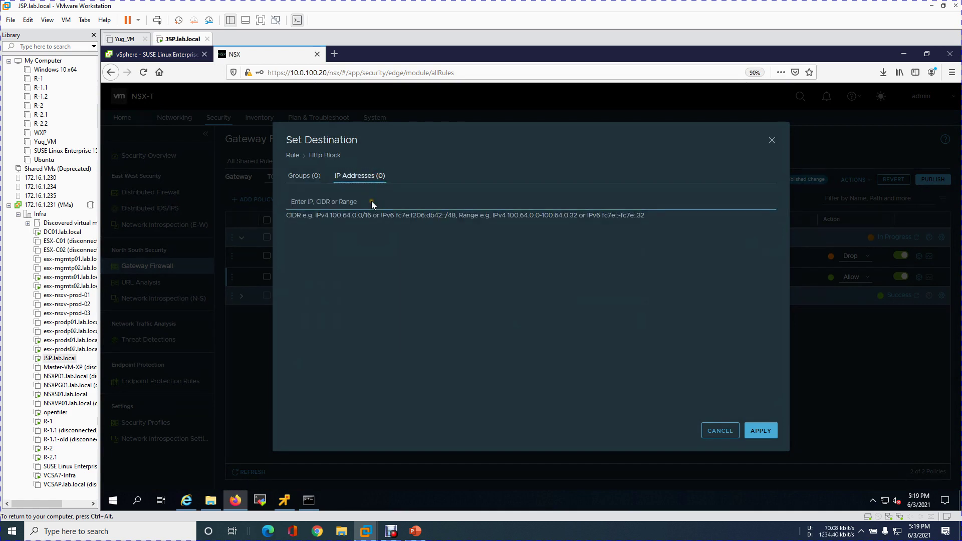
text(10.0.180.3)
key(Return)
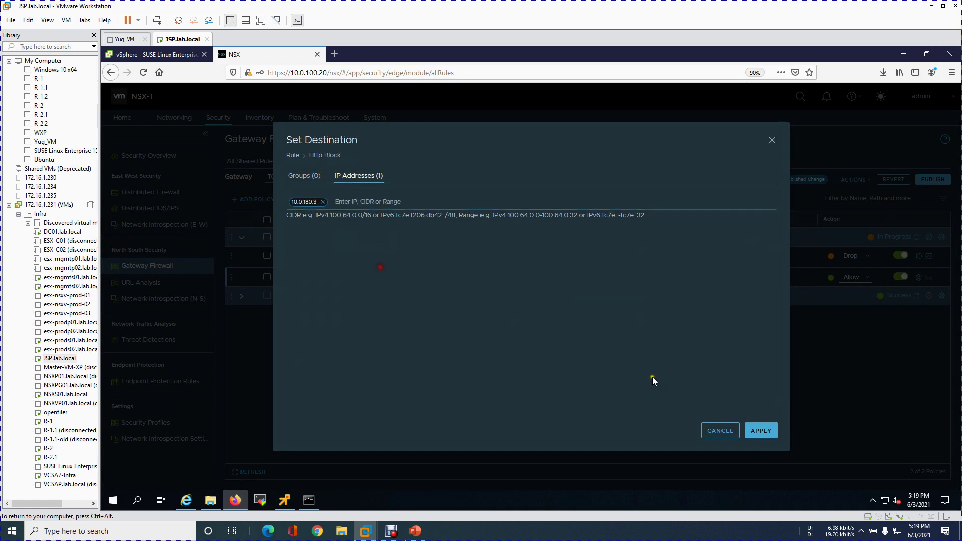
click(770, 432)
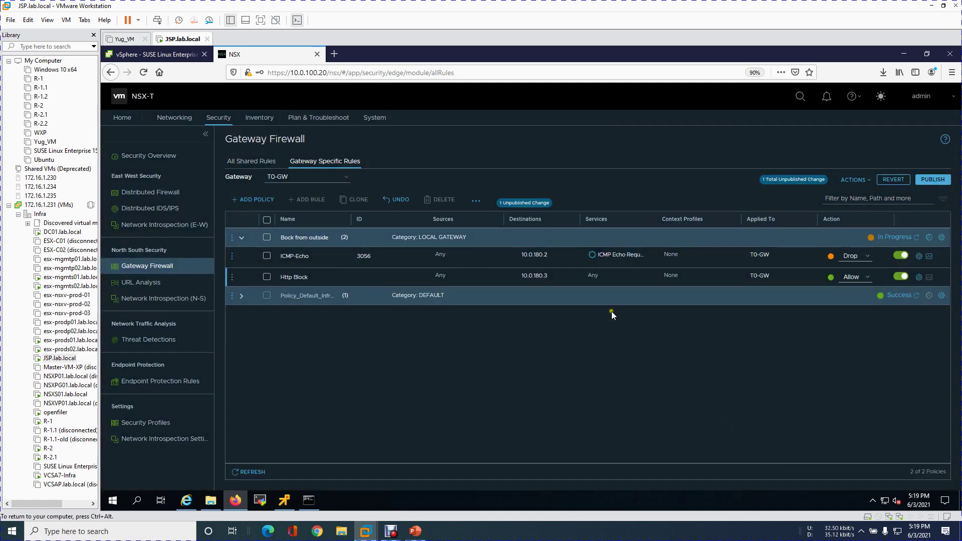
Search the services for http, select the HTTP service for the Http Block rule and apply it
click(647, 276)
text(http)
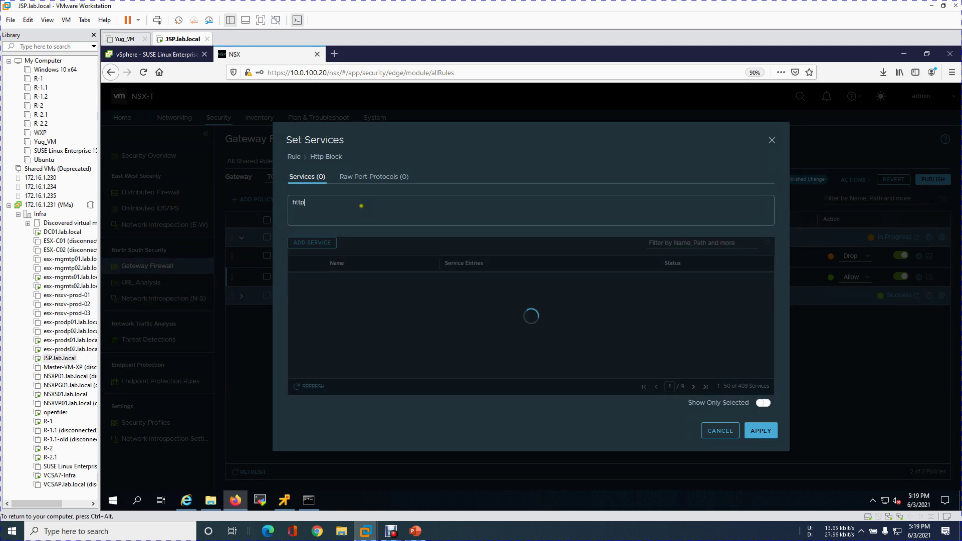
click(297, 320)
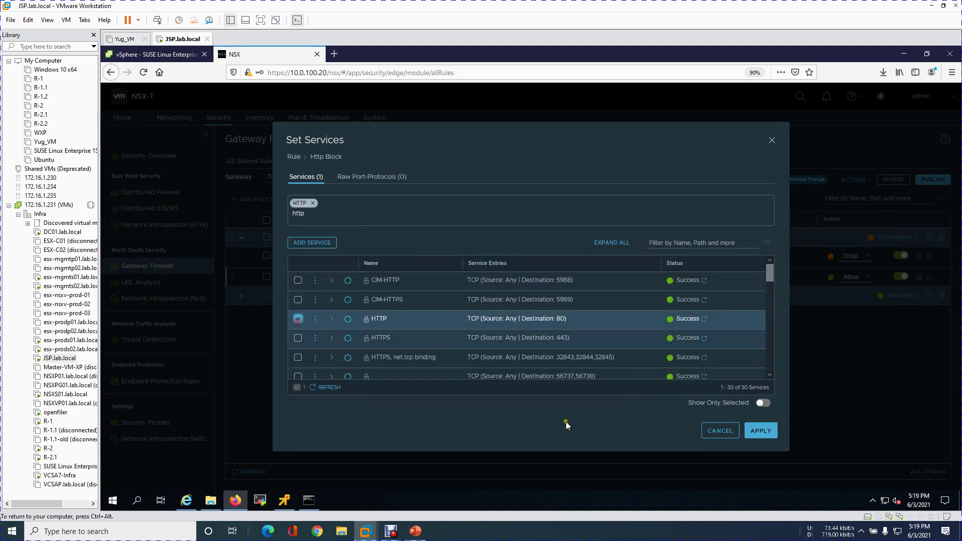
click(760, 432)
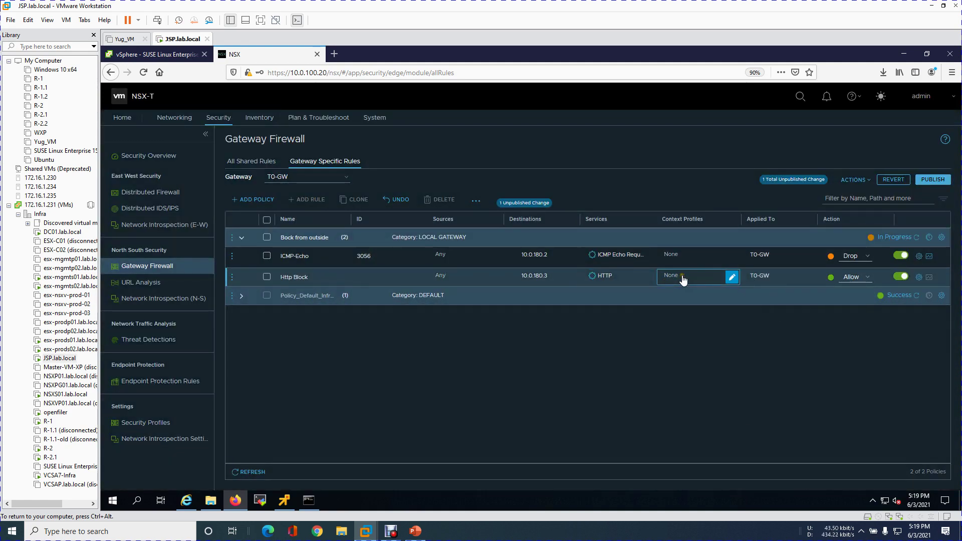
Set the Http Block rule's action to Reject and publish the change
click(861, 277)
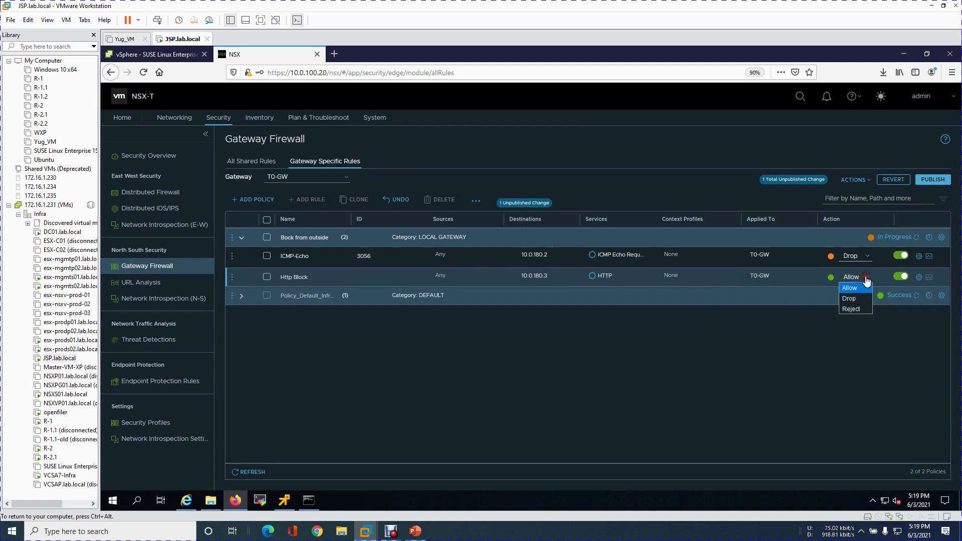
click(852, 309)
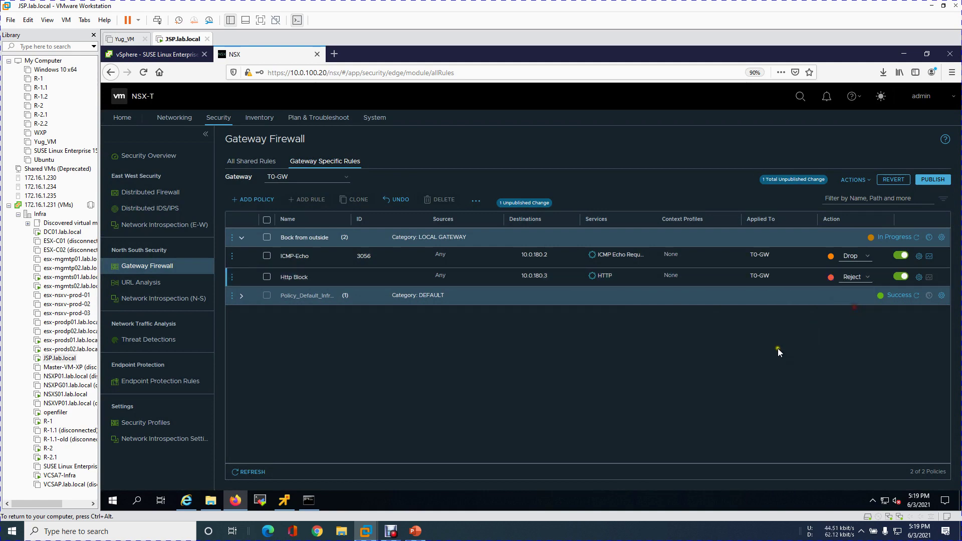
click(932, 179)
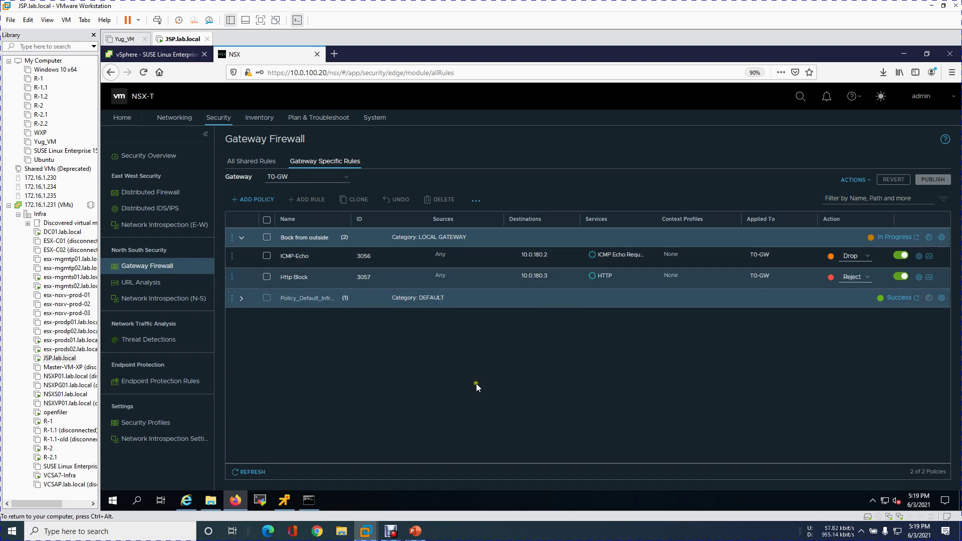
Close and reopen Internet Explorer on the jump server, and load 10.0.180.2 to test web access
click(187, 500)
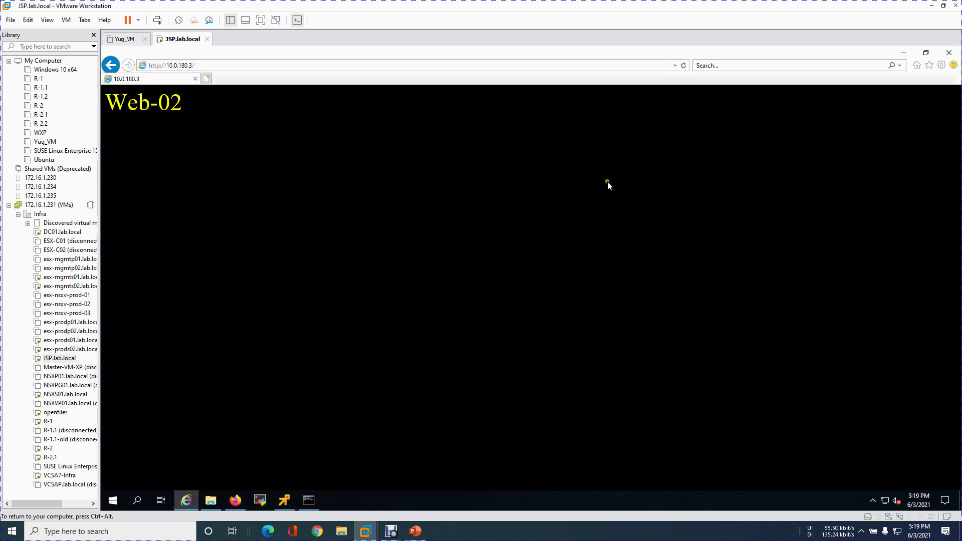
click(949, 52)
click(186, 501)
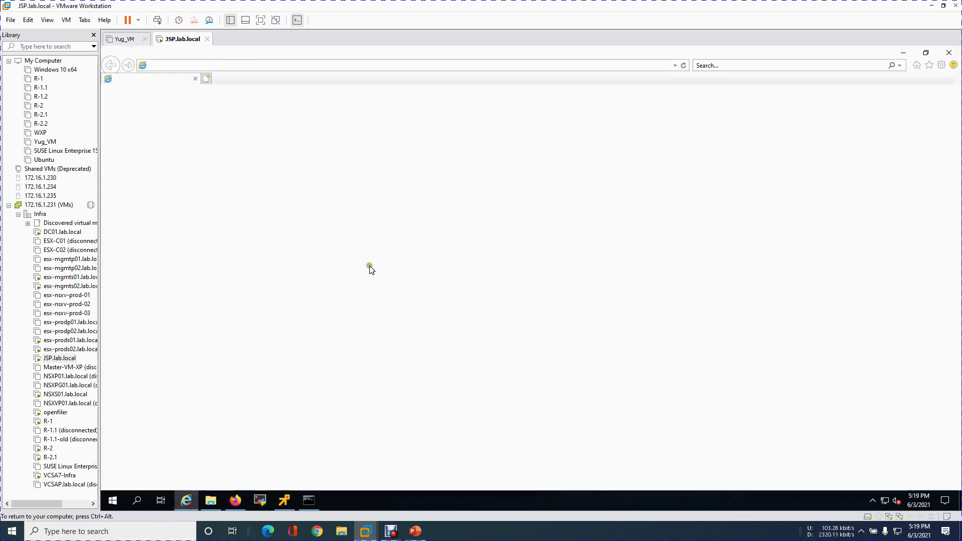
click(295, 62)
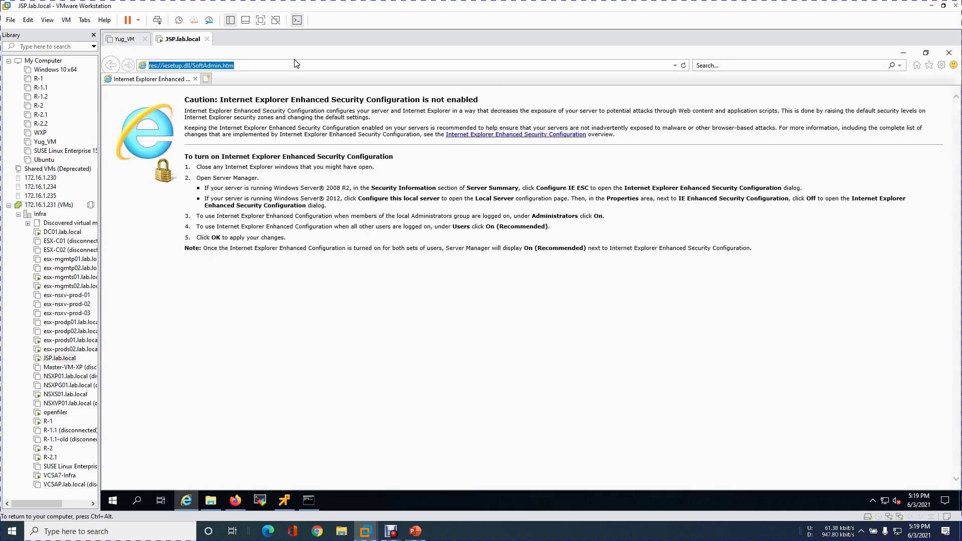
text(10.0.180.2)
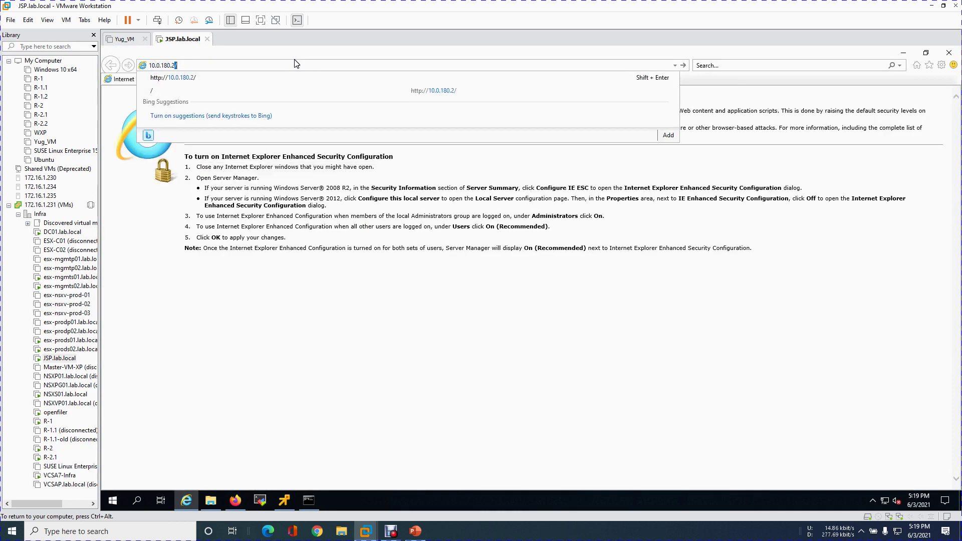
key(Return)
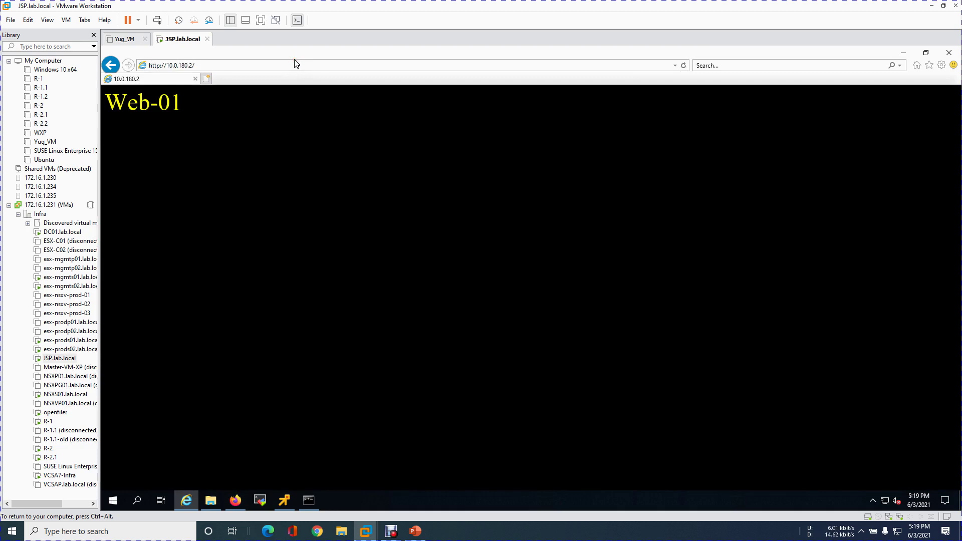
Load 10.0.180.3 in the same tab to test the HTTP block, and close the browser to return to NSX-T
click(296, 63)
key(BackSpace)
key(BackSpace)
text(3)
key(Return)
click(949, 52)
click(524, 395)
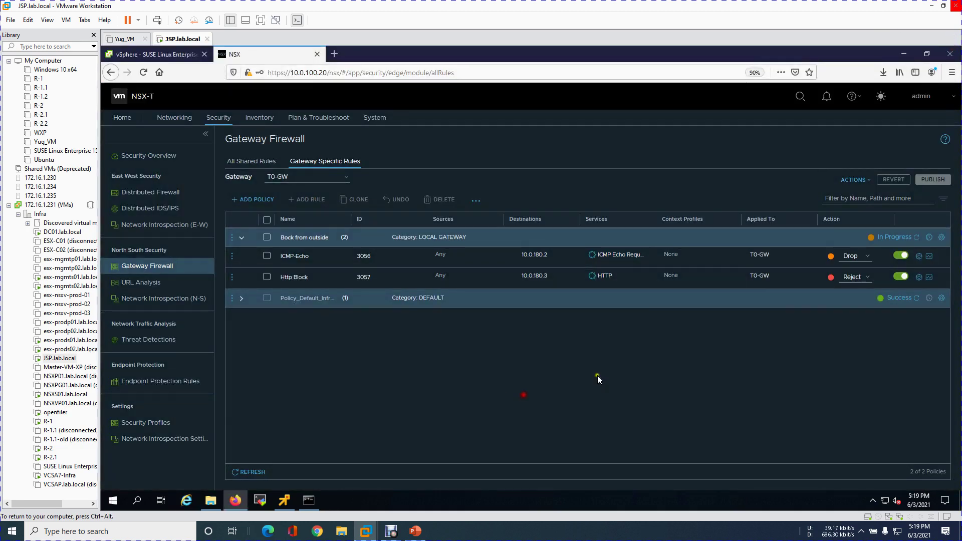
Reopen Internet Explorer, start an InPrivate Browsing window and load 10.0.180.3 to test the HTTP block
click(187, 501)
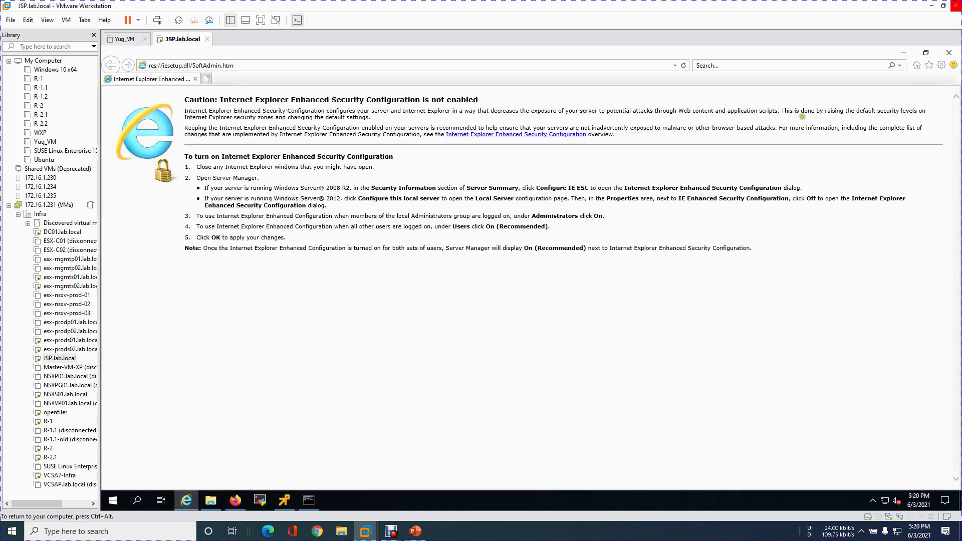
click(940, 67)
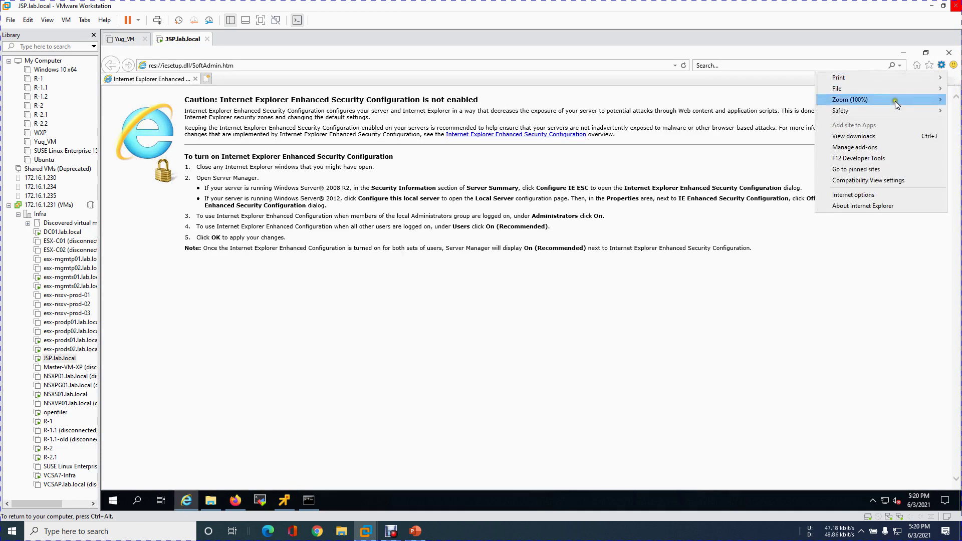
mouse_move(895, 100)
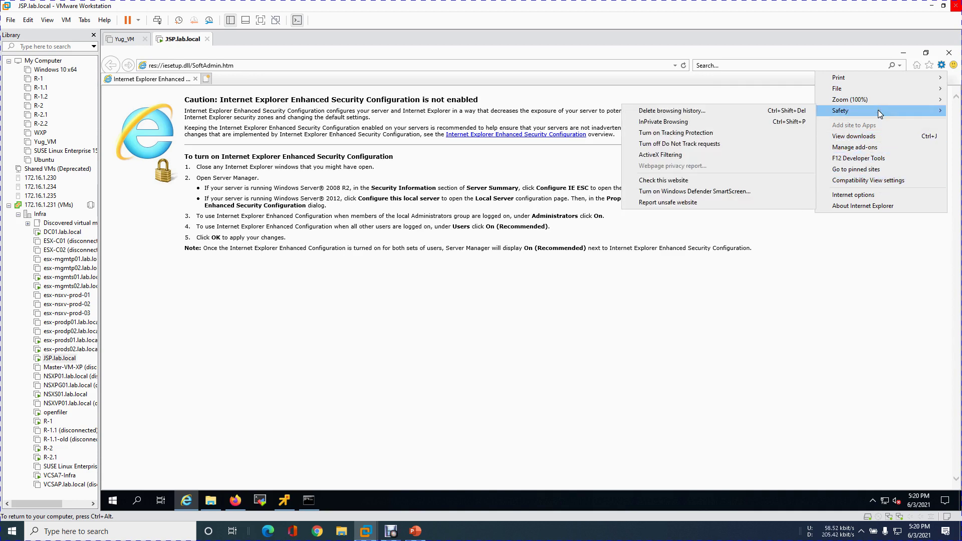
click(726, 121)
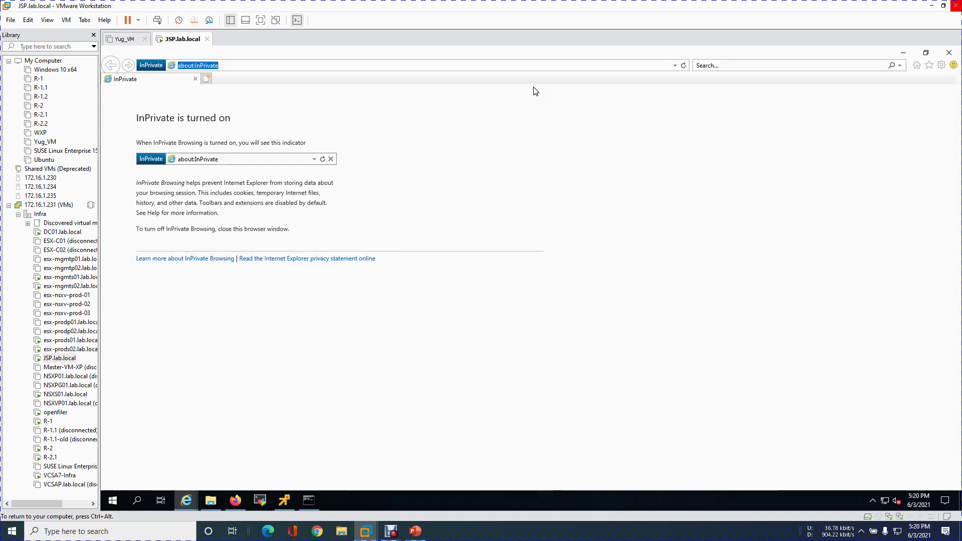
text(10.0.1)
key(Return)
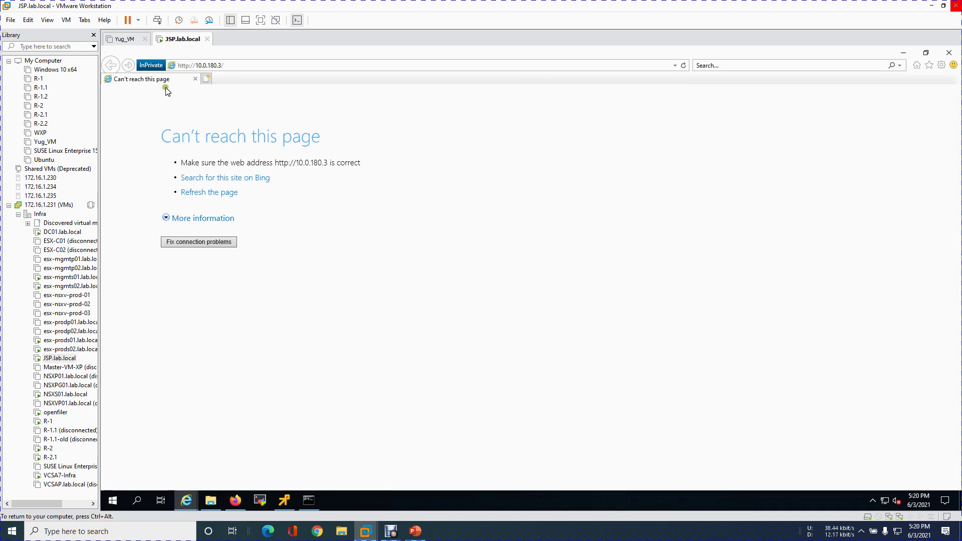
click(242, 67)
key(BackSpace)
text(2)
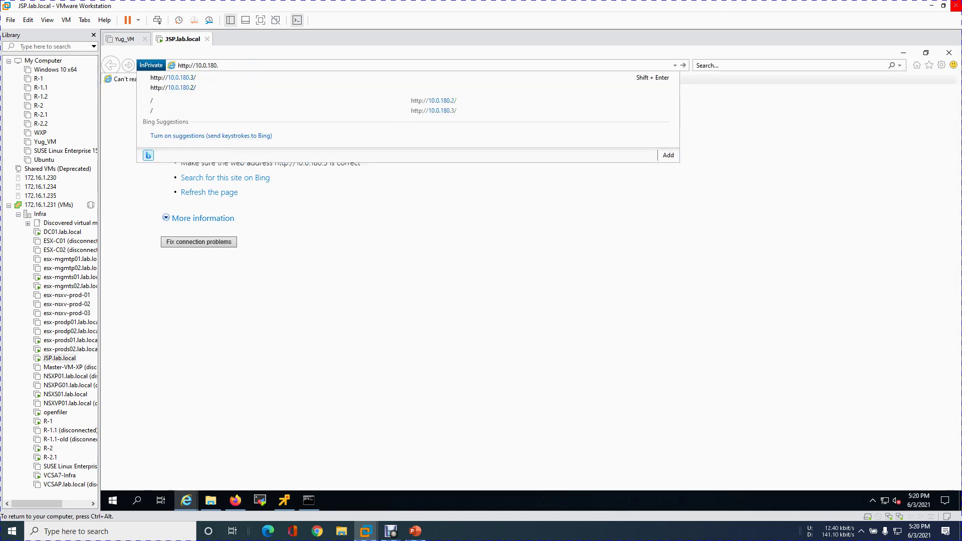
key(Return)
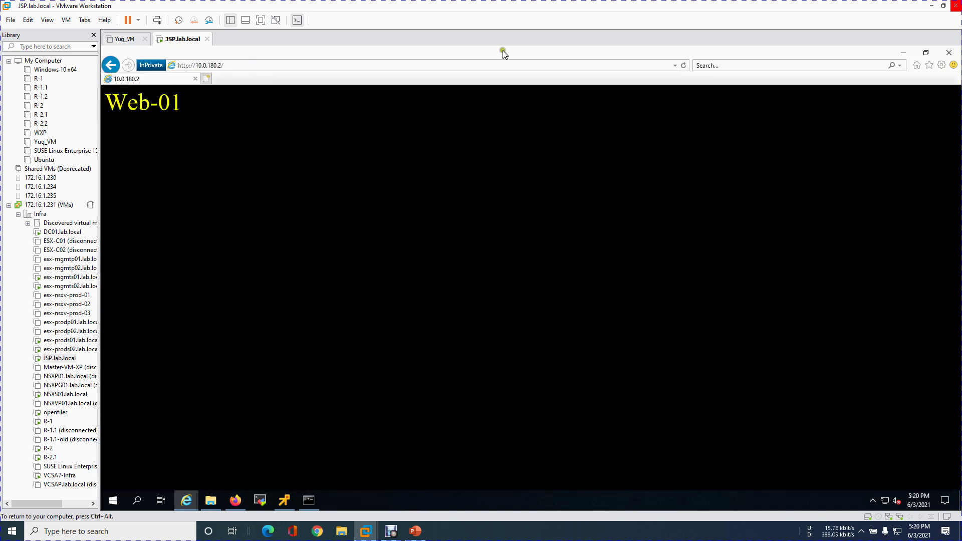
click(949, 52)
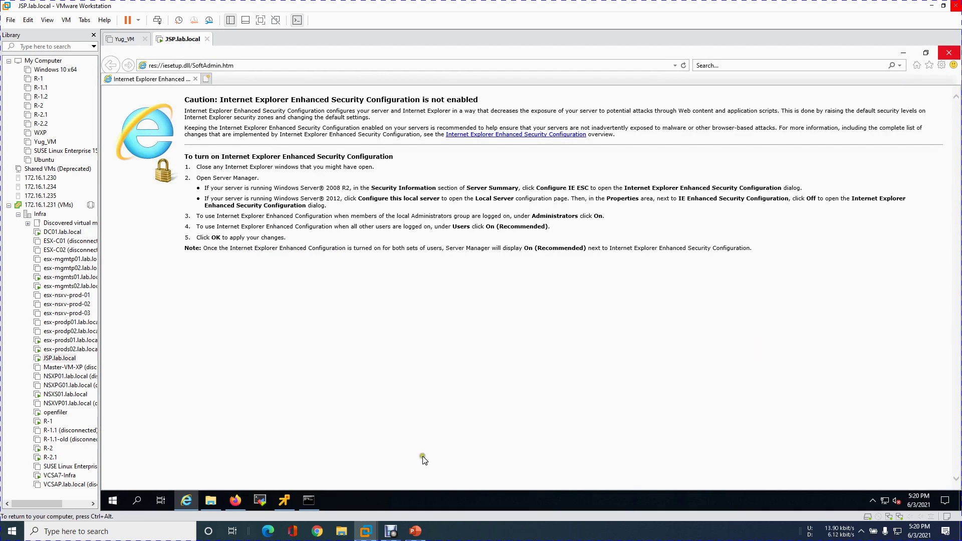
Check the running ping of 10.0.180.2, and close the command prompt and Internet Explorer
mouse_move(312, 502)
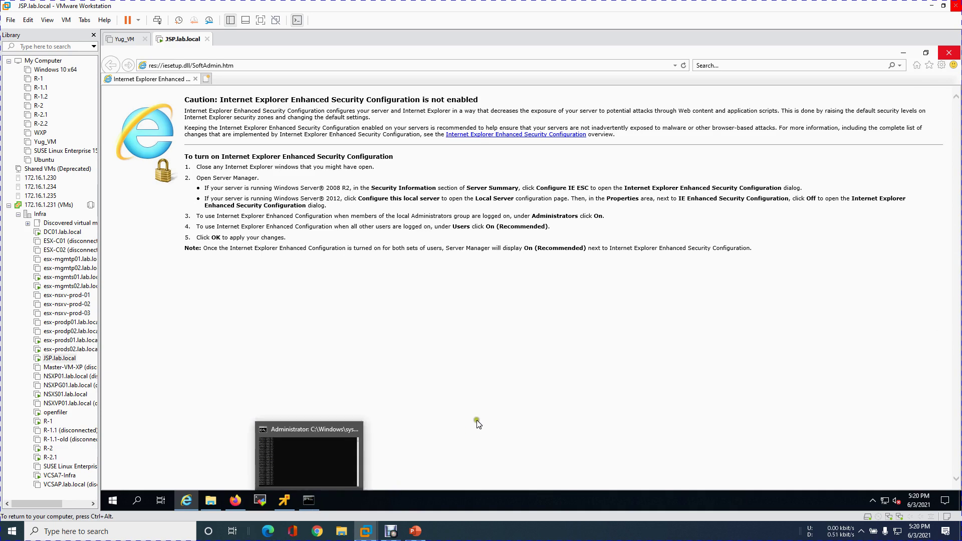
click(310, 503)
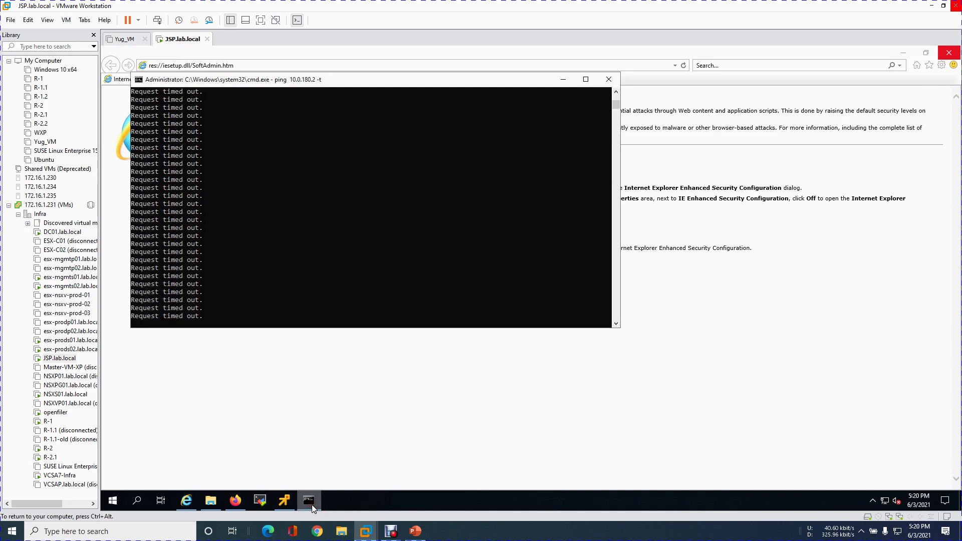
click(609, 79)
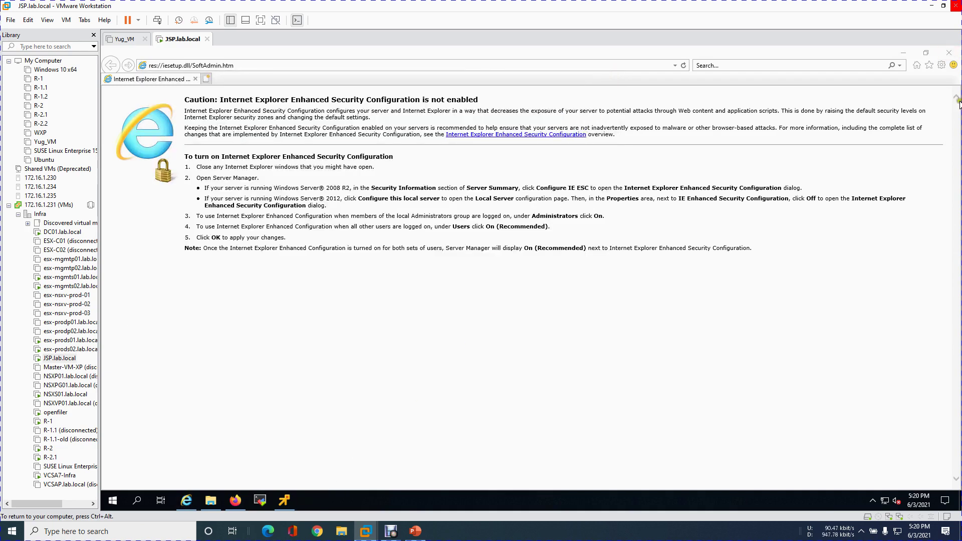
click(949, 53)
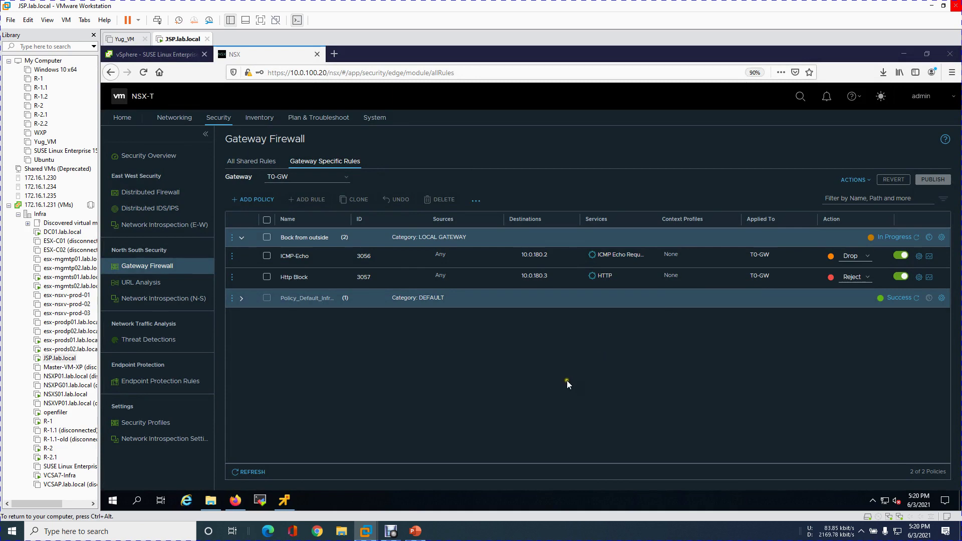
Switch from NSX-T to the network topology slide in the PowerPoint presentation
click(569, 380)
click(368, 304)
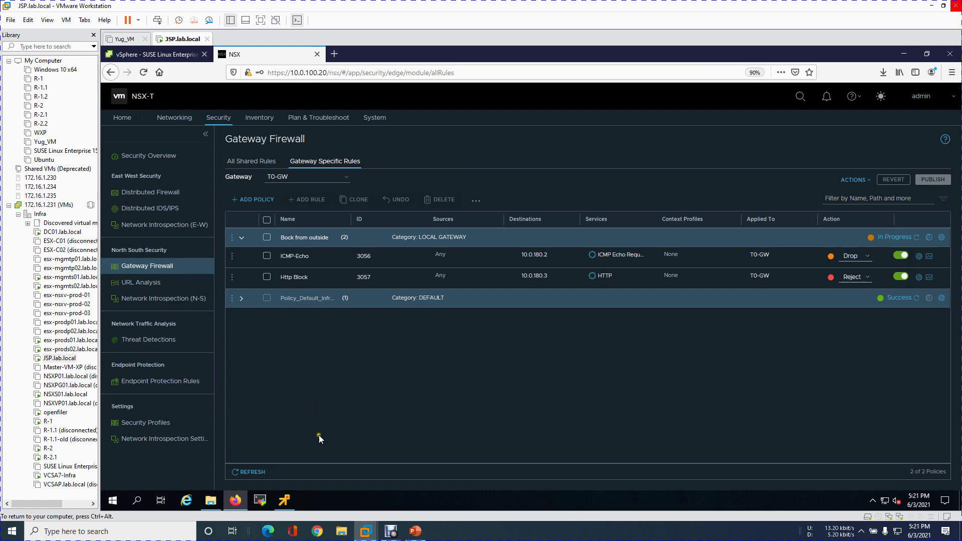
click(415, 532)
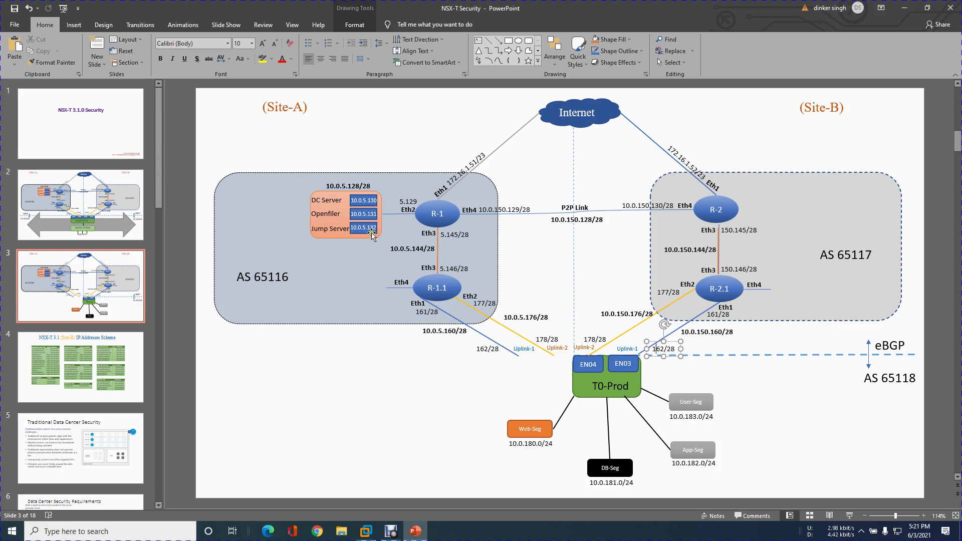
Switch to VMware Workstation, bring up the SUSE Linux Enterprise-User04 remote console, and unlock its session with the account password
key(alt+Tab)
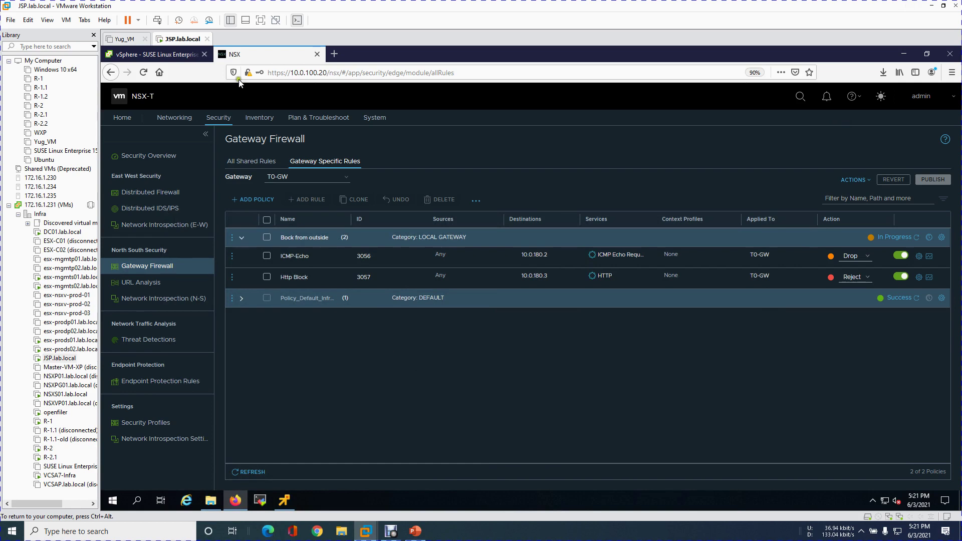
click(181, 56)
click(255, 57)
click(285, 500)
click(704, 275)
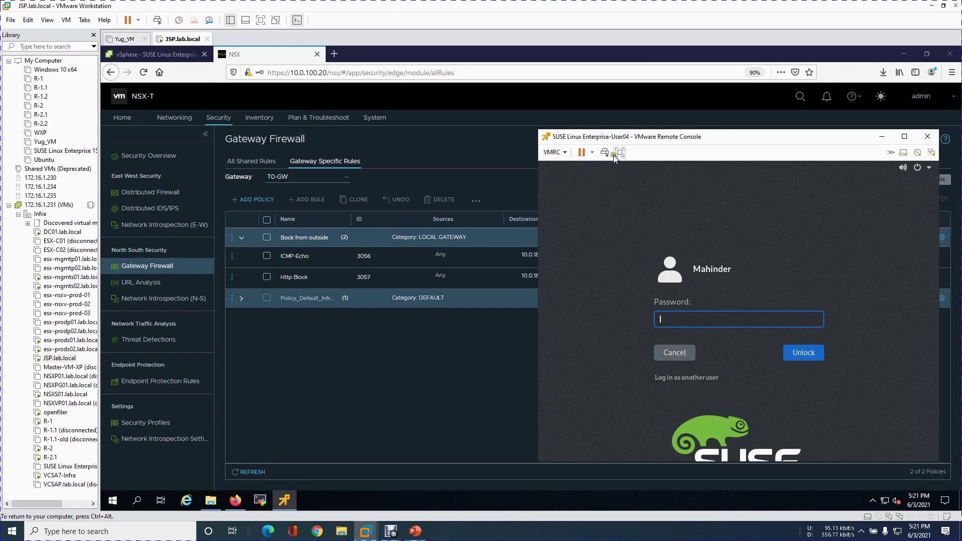
text(•)
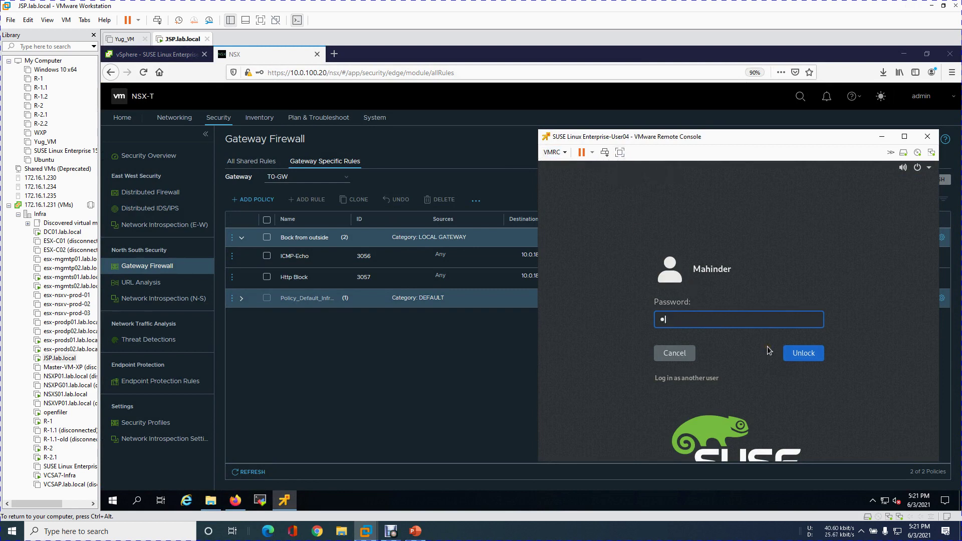
text(•••••••)
key(Return)
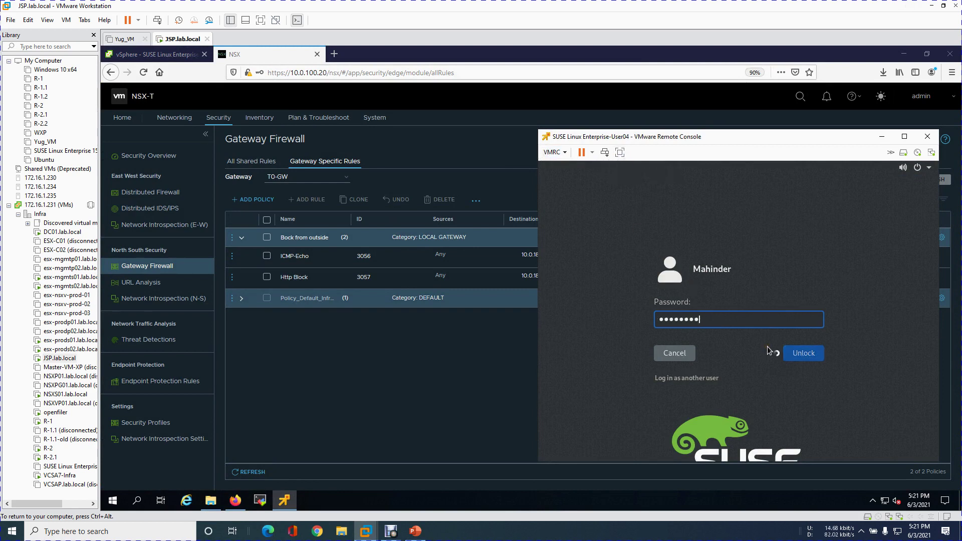
Ping 10.0.5.132 from the SUSE terminal, stop it, and restart the same ping so it keeps running
text(ping 1)
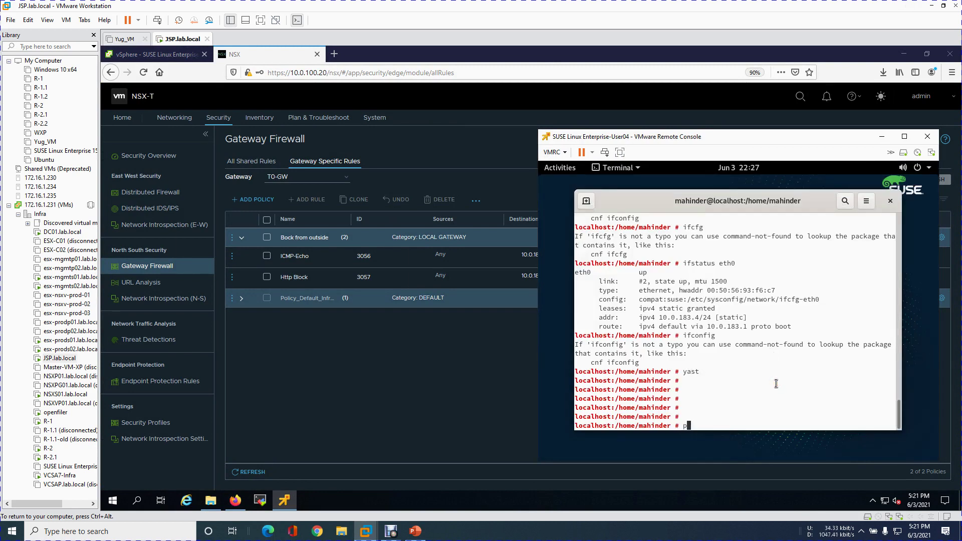
text(0.0.5.132)
key(Return)
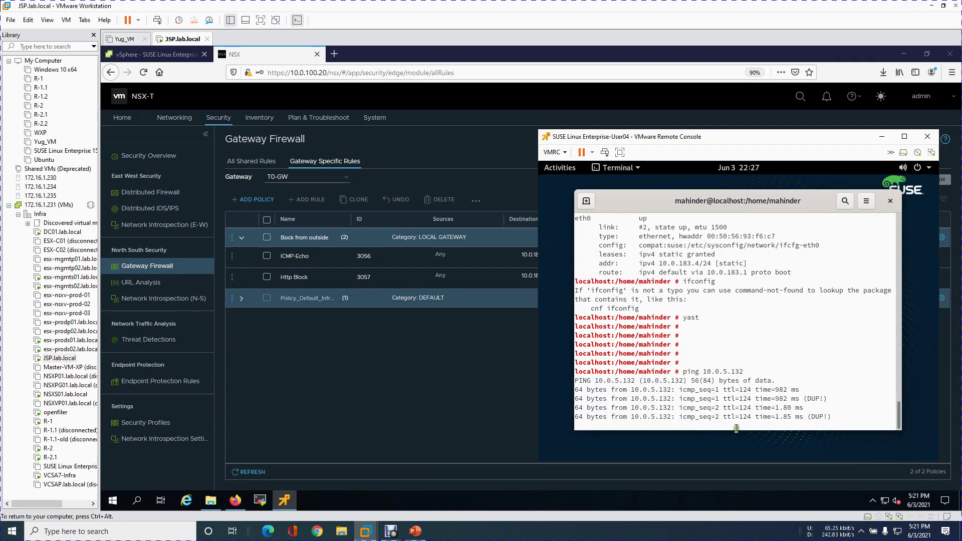
key(ctrl+c)
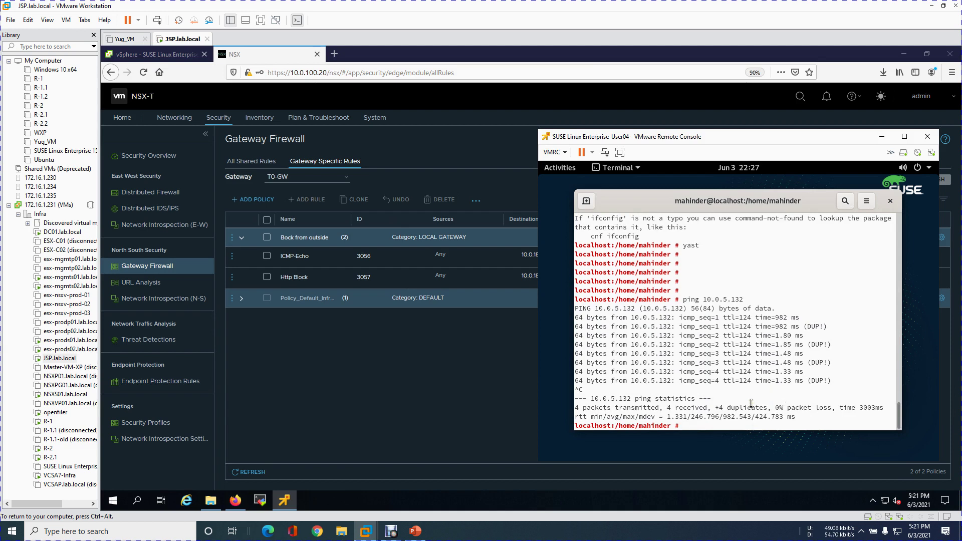
key(Up)
key(Return)
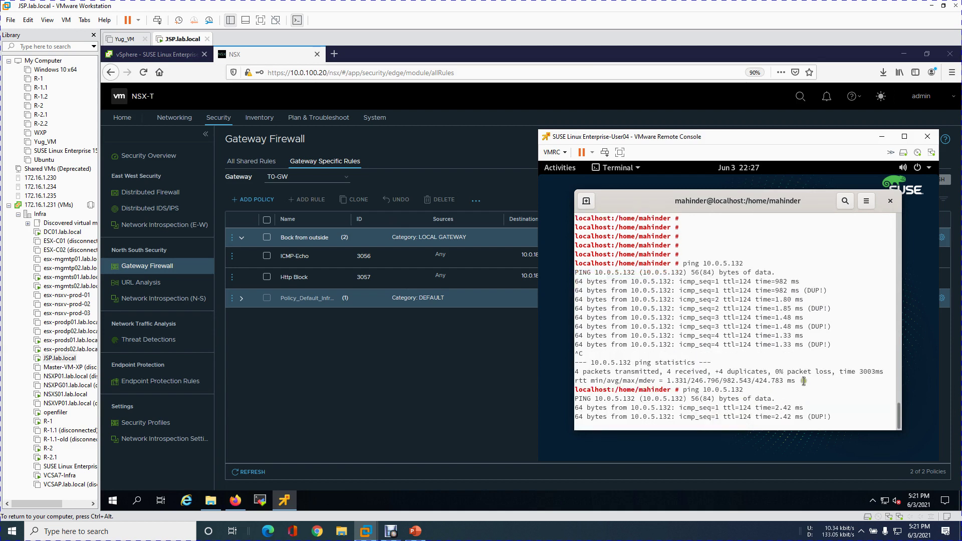
Return to the NSX-T gateway firewall, collapse the existing outside policy, and add a T0-GW policy named Block from Inside
click(392, 364)
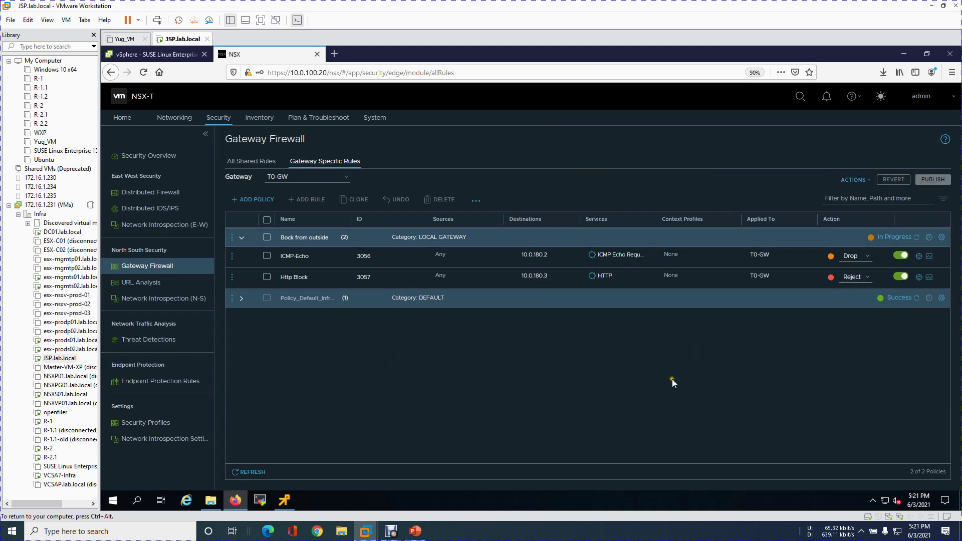
click(241, 237)
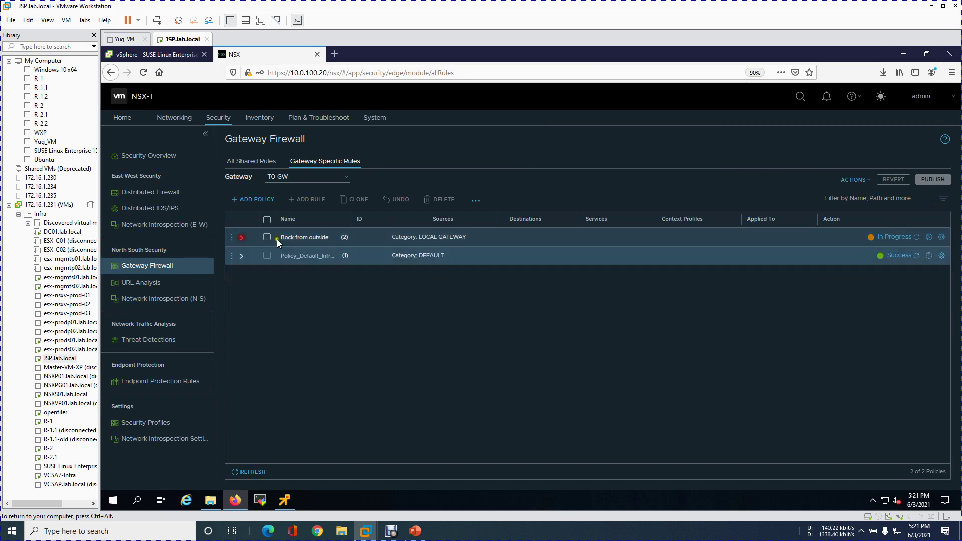
click(258, 200)
click(311, 238)
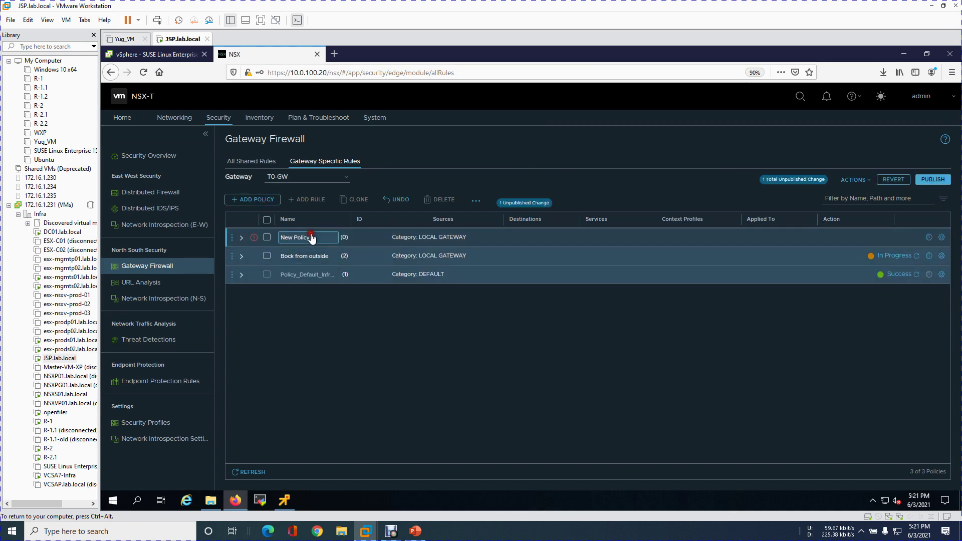
key(BackSpace)
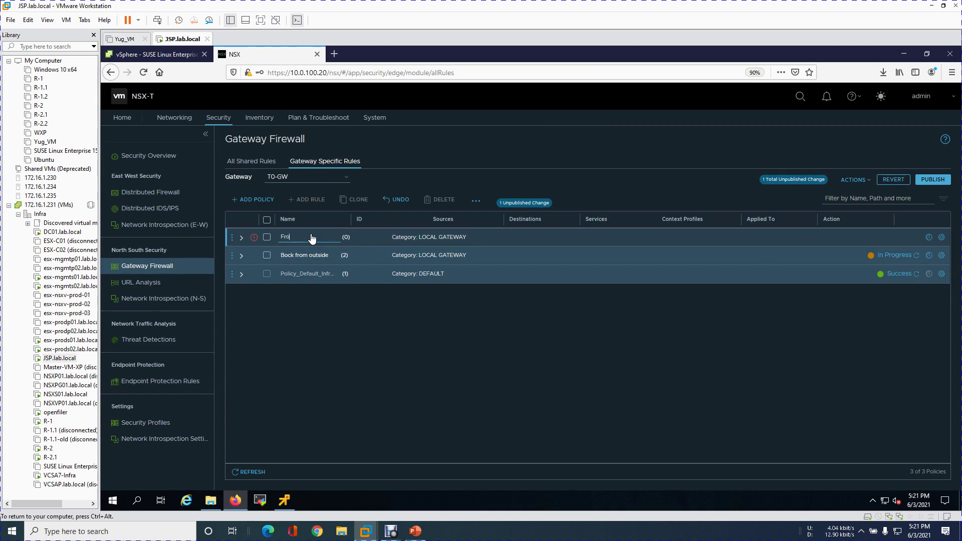
text(Block from Inside)
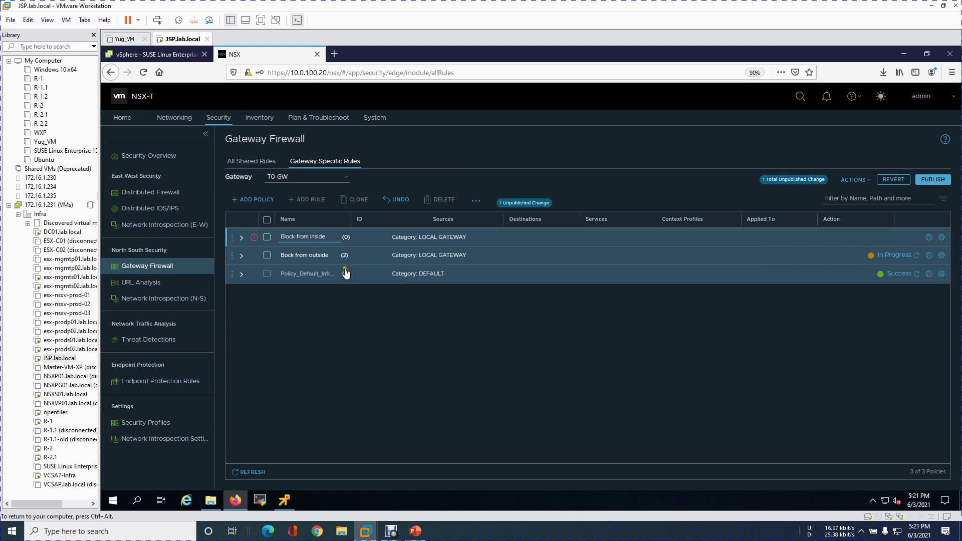
click(347, 320)
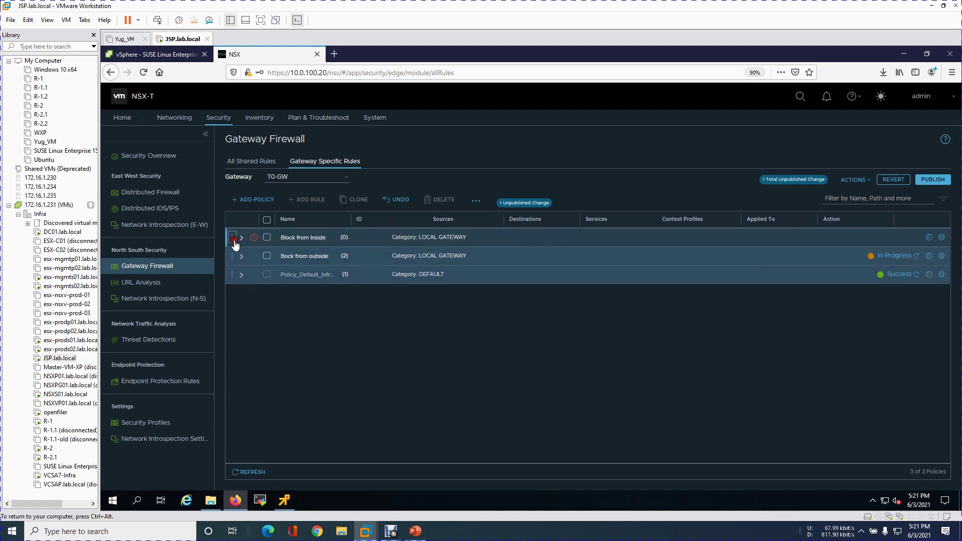
Add a rule named ICMP to the Block from Inside policy
click(234, 242)
click(268, 333)
click(323, 258)
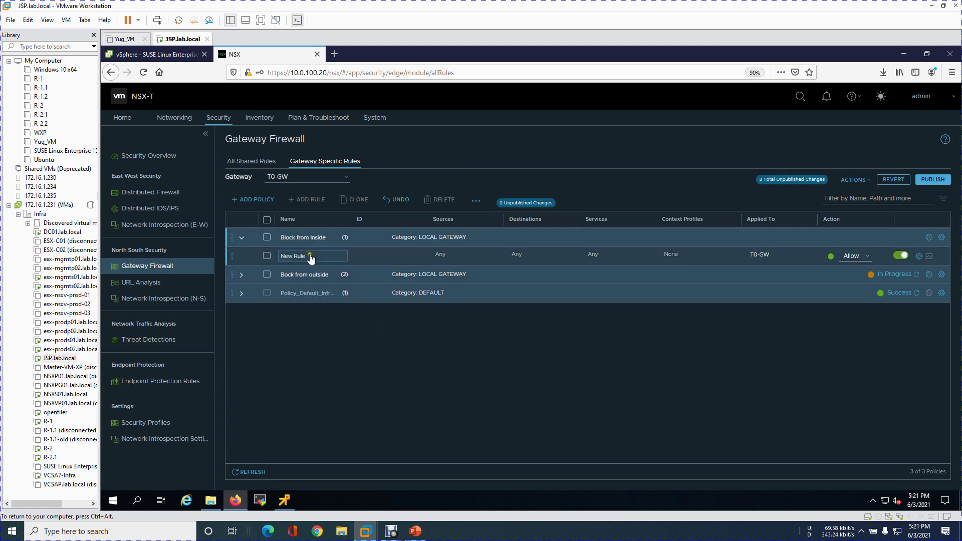
key(BackSpace)
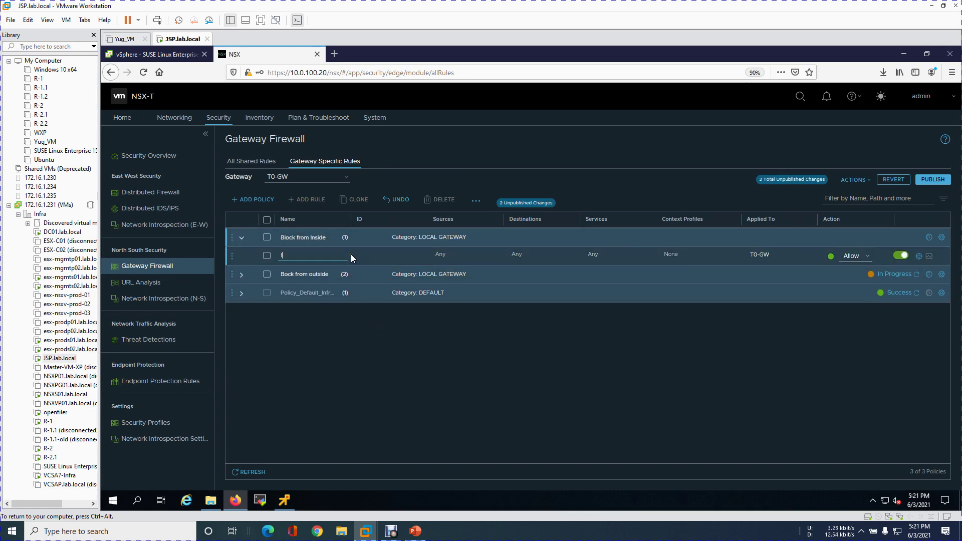
text(ICMP)
key(Return)
Set the ICMP rule's source to User-Group
mouse_move(446, 261)
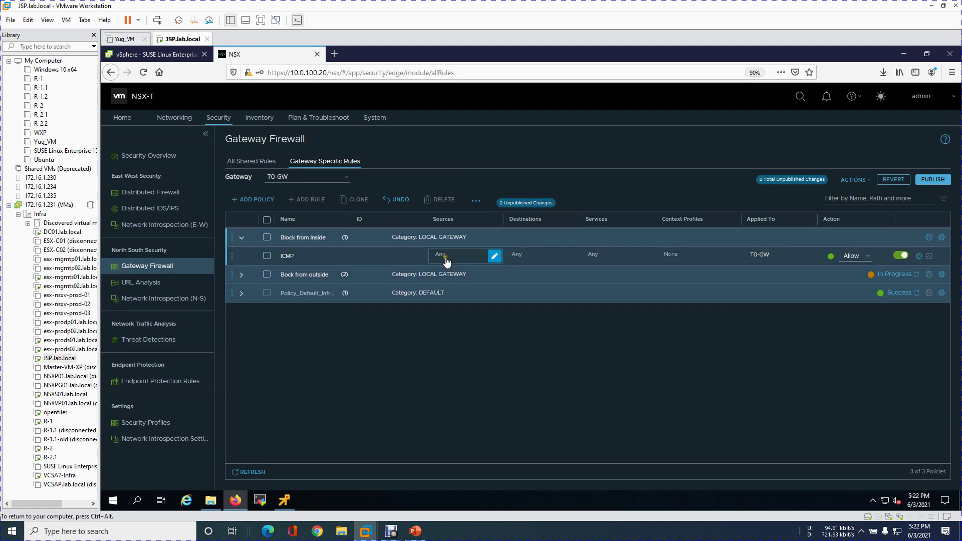
click(494, 257)
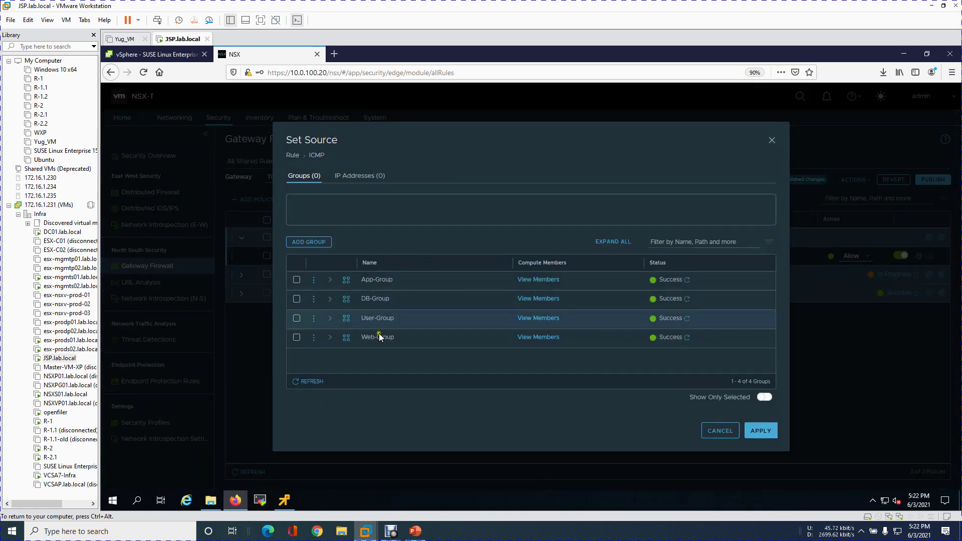
click(297, 319)
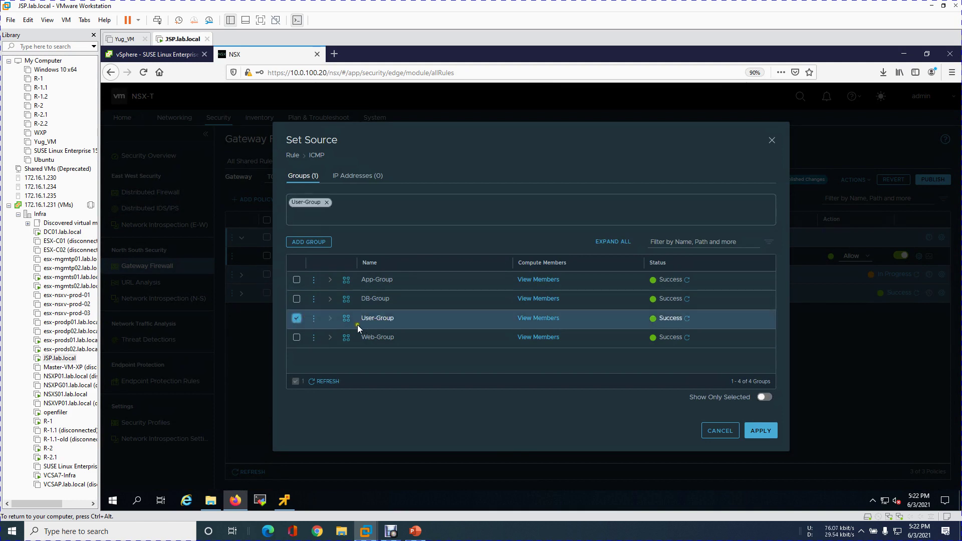
click(753, 431)
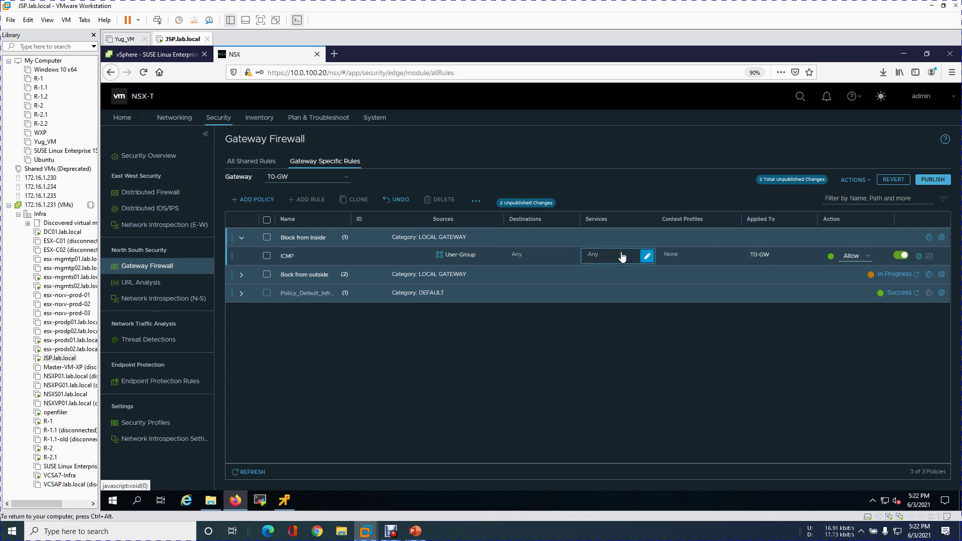
Search the services for icmp and apply ICMP Echo Request as the ICMP rule's service
click(649, 256)
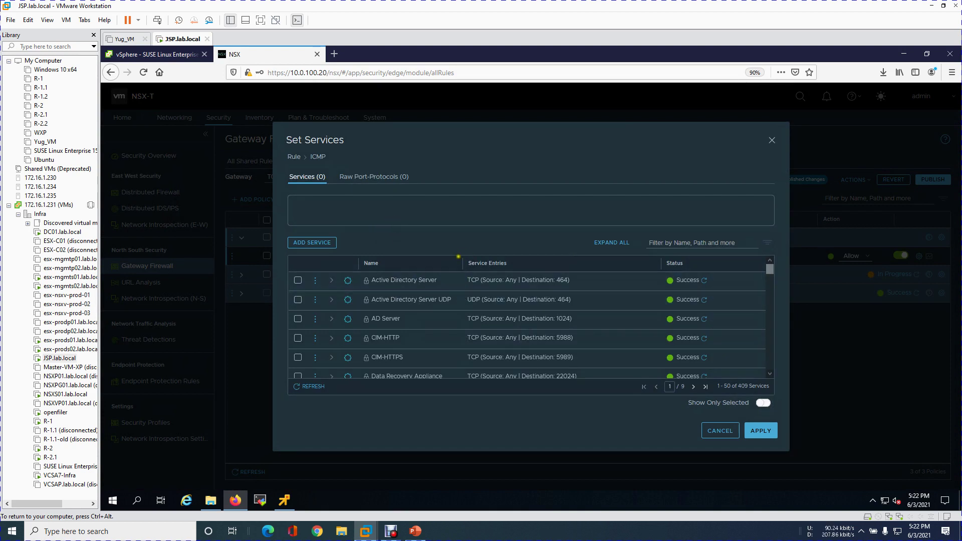
click(307, 201)
text(icmp)
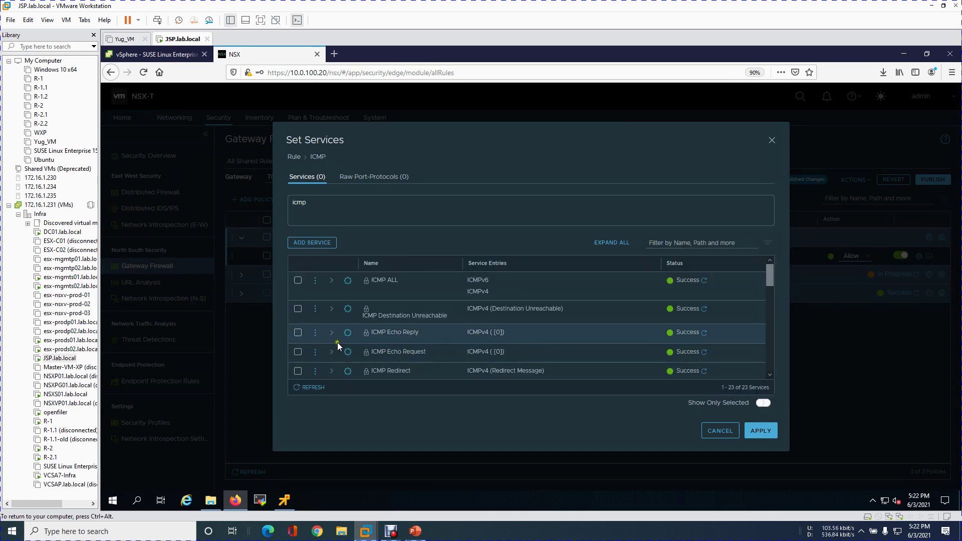
click(298, 352)
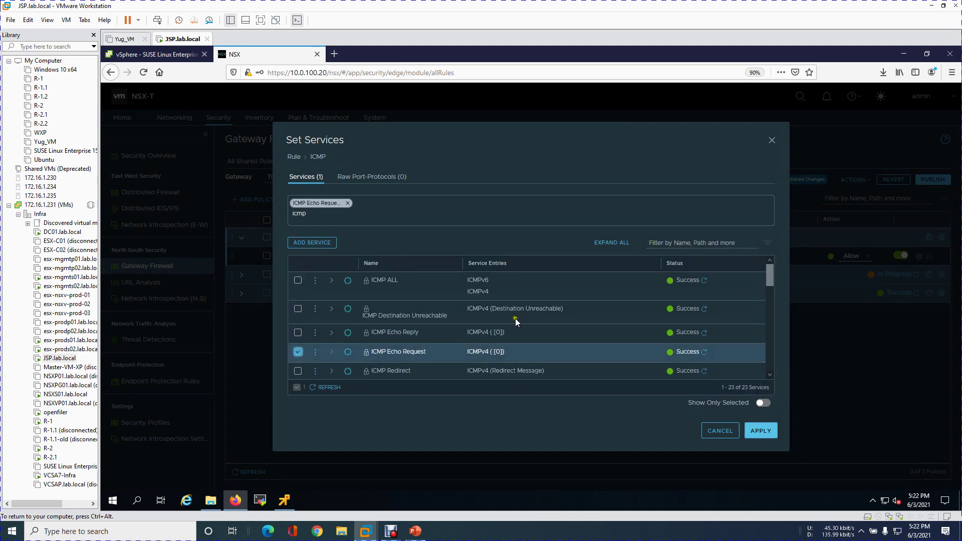
drag(319, 214, 264, 214)
key(BackSpace)
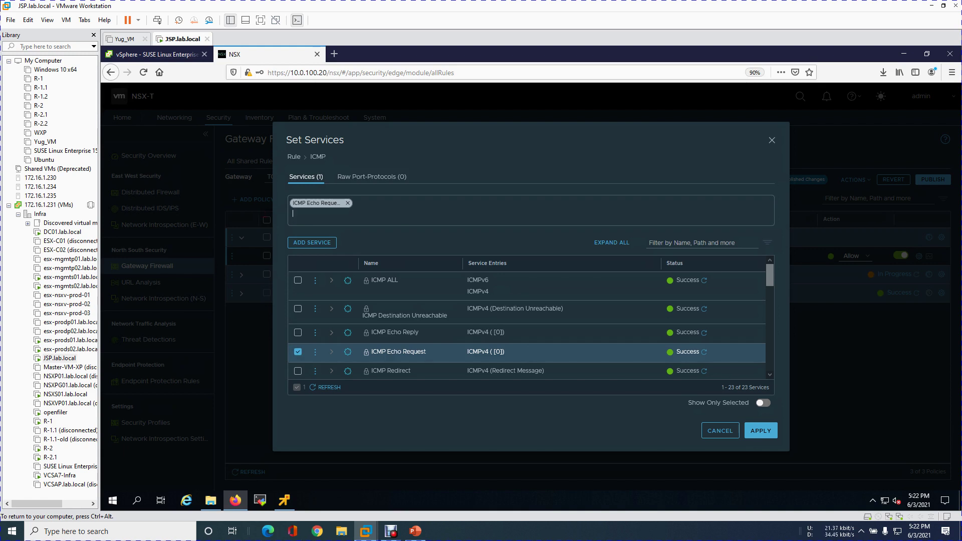
click(775, 434)
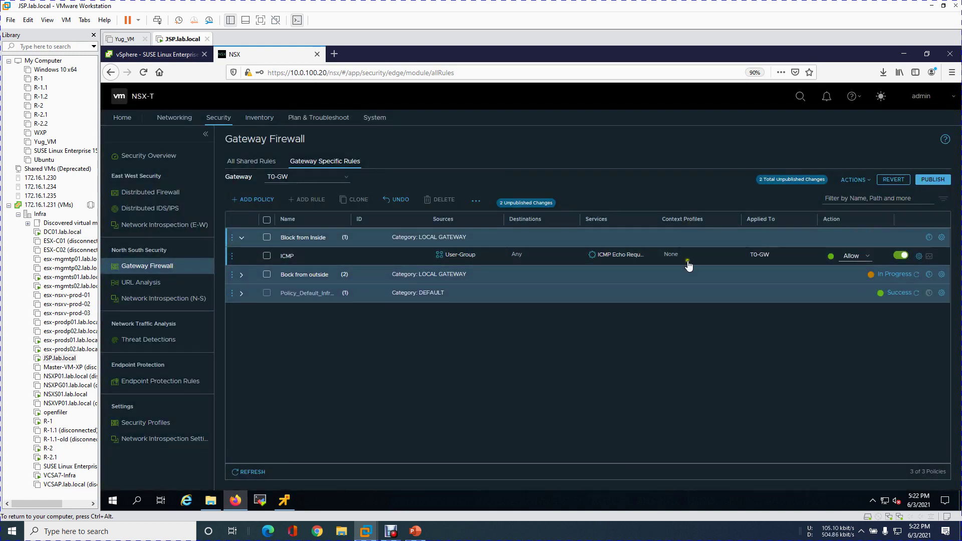
Set the ICMP rule's action to Reject and publish the gateway firewall changes
click(867, 259)
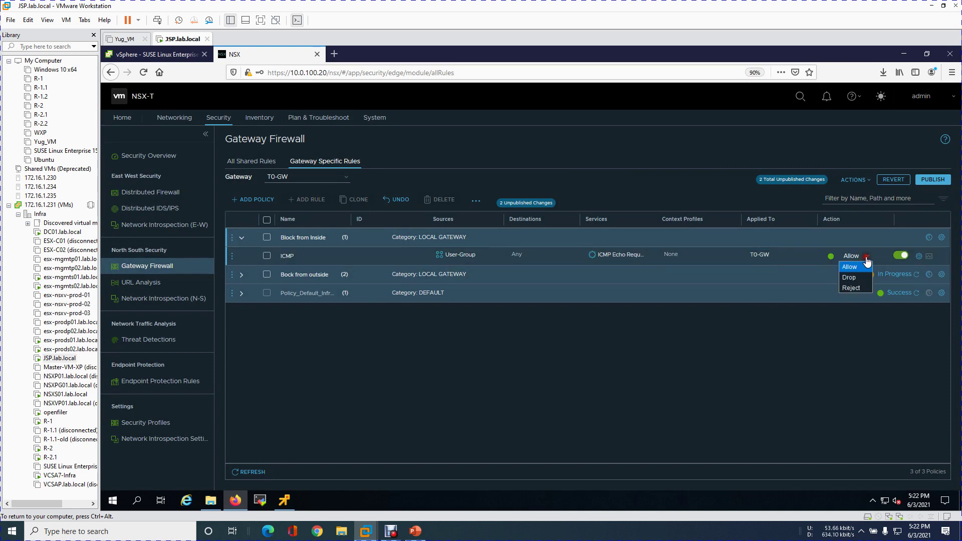
click(858, 289)
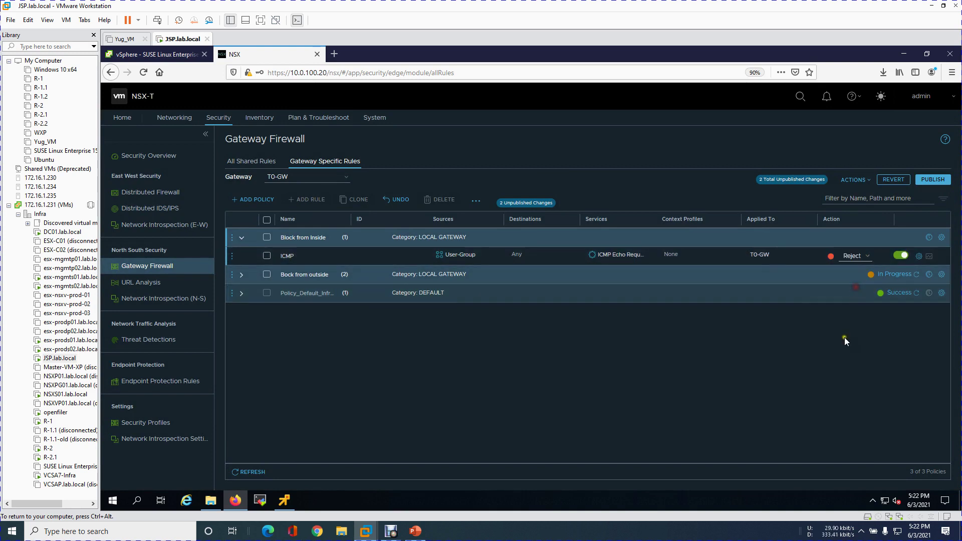
click(932, 182)
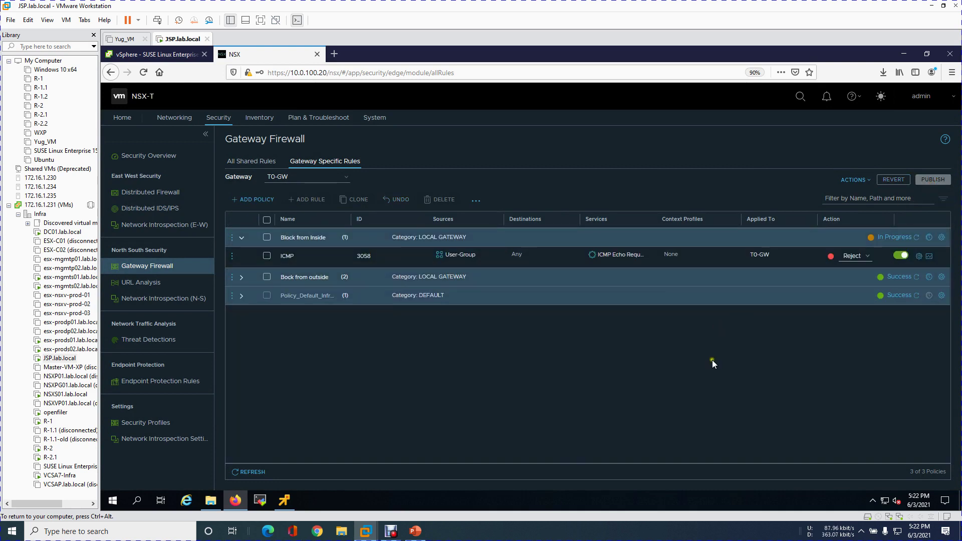
Check the running ping of 10.0.5.132 in the SUSE console, highlighting the latest replies and their source address
click(286, 501)
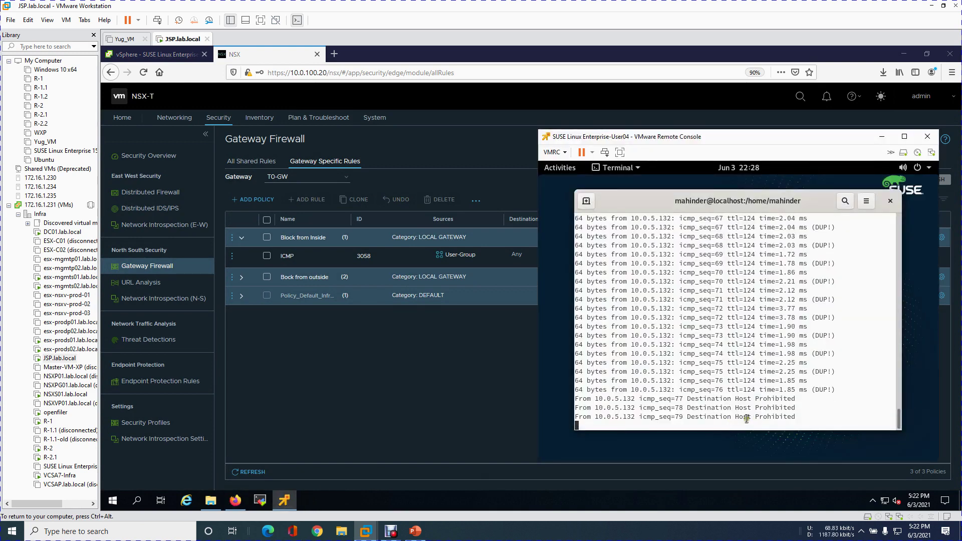
drag(684, 399, 802, 399)
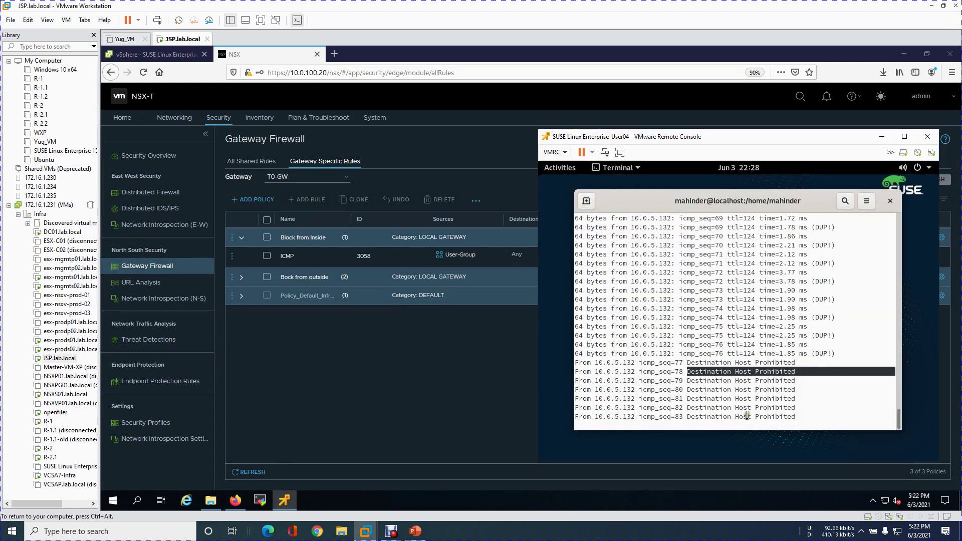
click(799, 409)
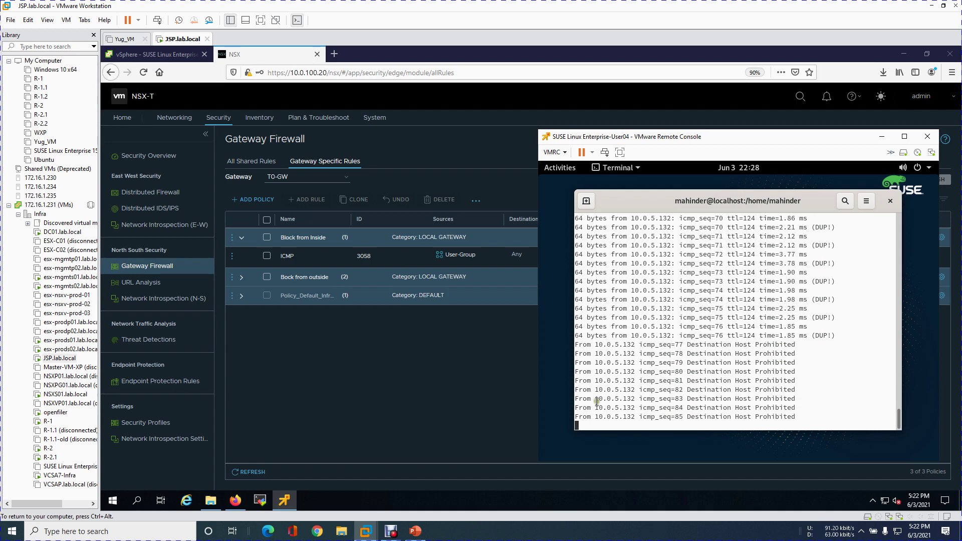
double_click(612, 398)
drag(711, 408, 575, 407)
click(804, 404)
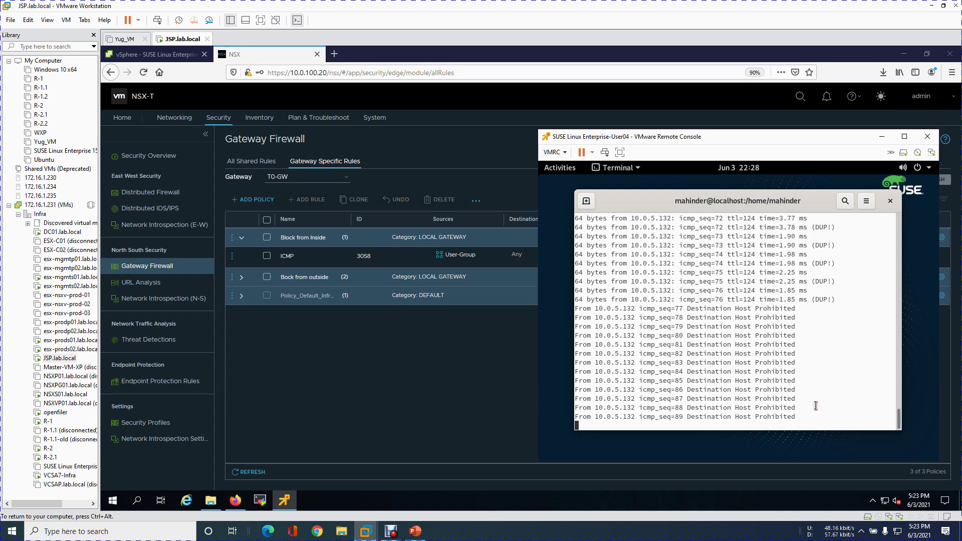
Return to NSX-T, expand the outside policy to review its rules, and view all shared gateway firewall rules
click(483, 363)
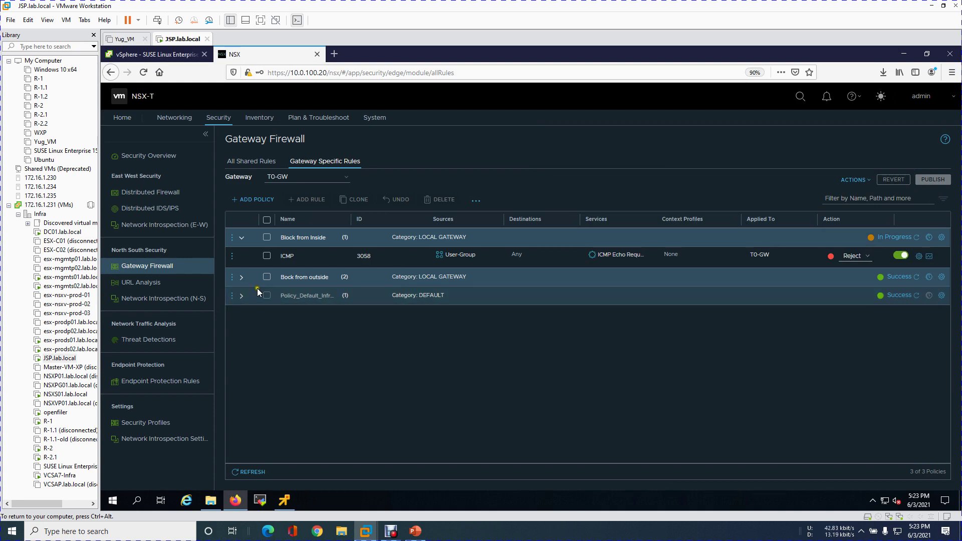
click(241, 277)
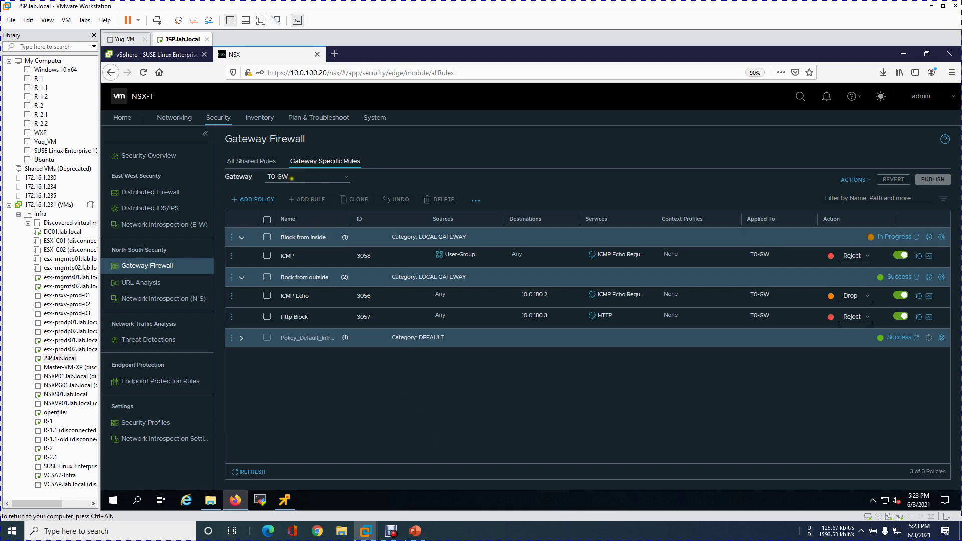
click(257, 162)
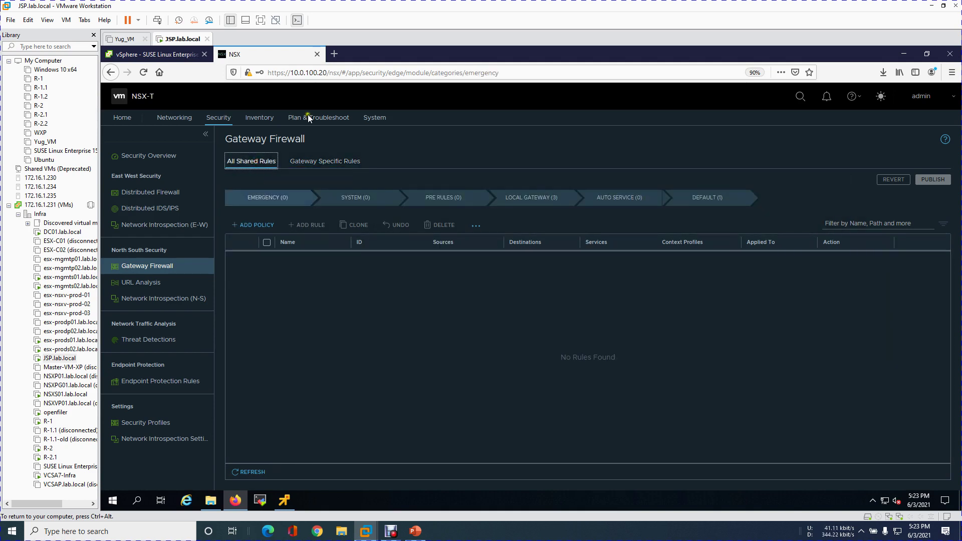
Review the Pre Rules and Local Gateway shared categories and refresh the Block from Inside policy's status in the T0-GW specific rules
click(325, 296)
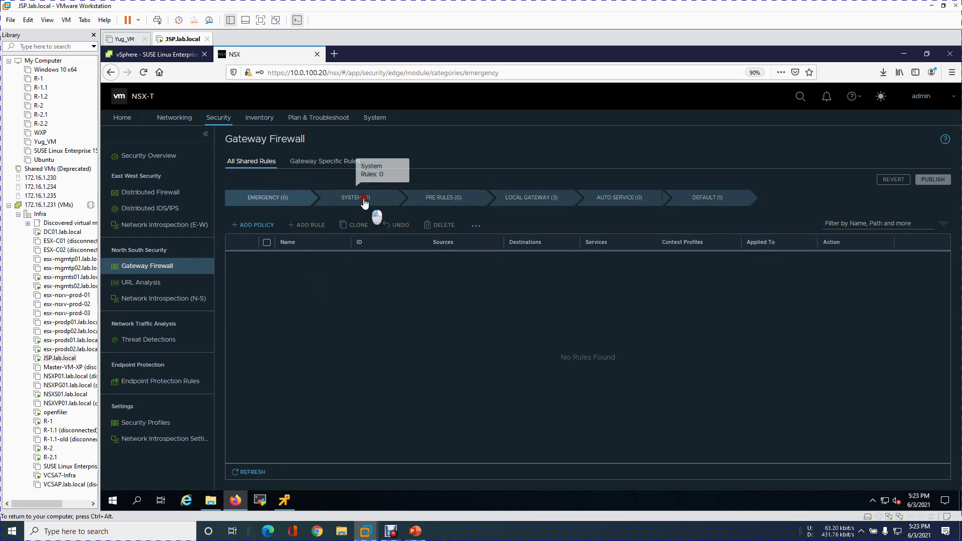
click(452, 200)
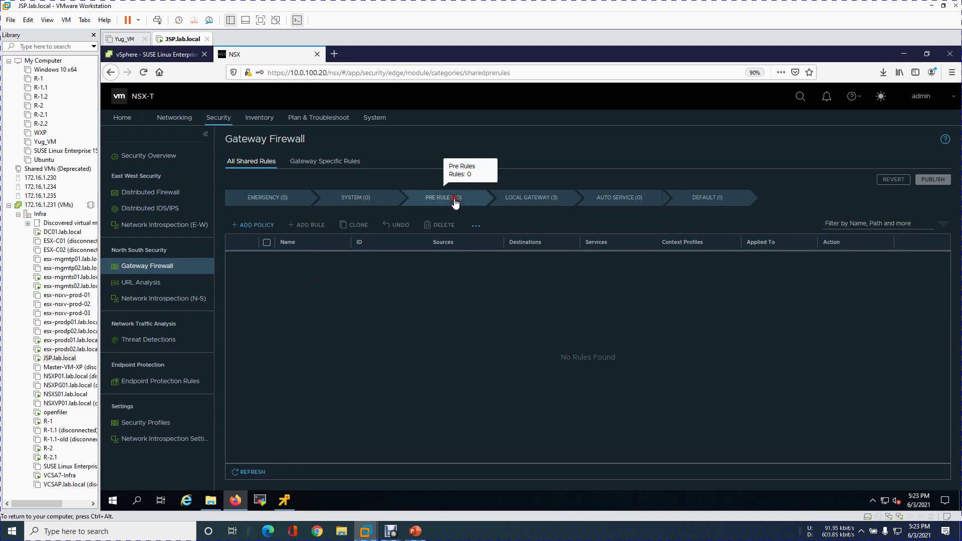
click(544, 201)
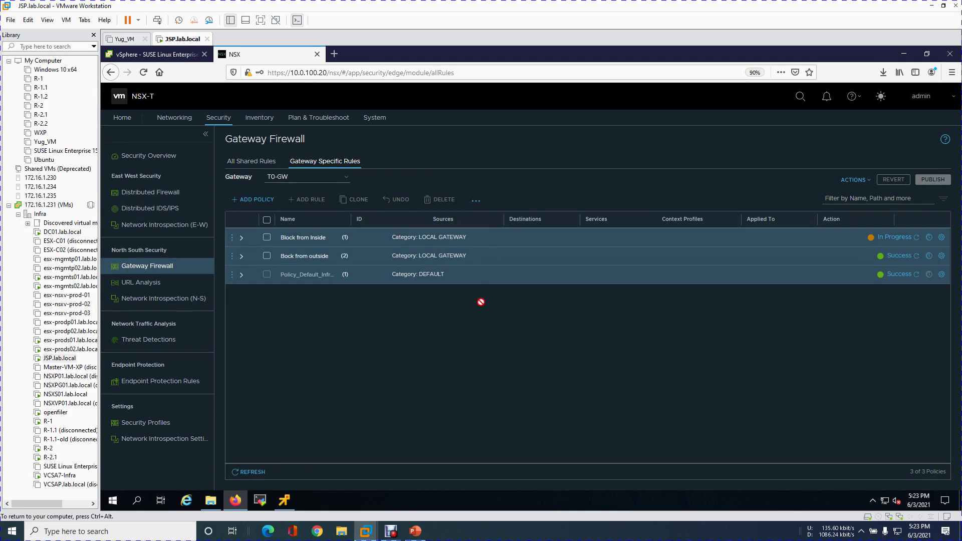
click(917, 239)
Return to all shared rules and expand the policy in the Default category to examine its default rule
click(251, 160)
click(721, 200)
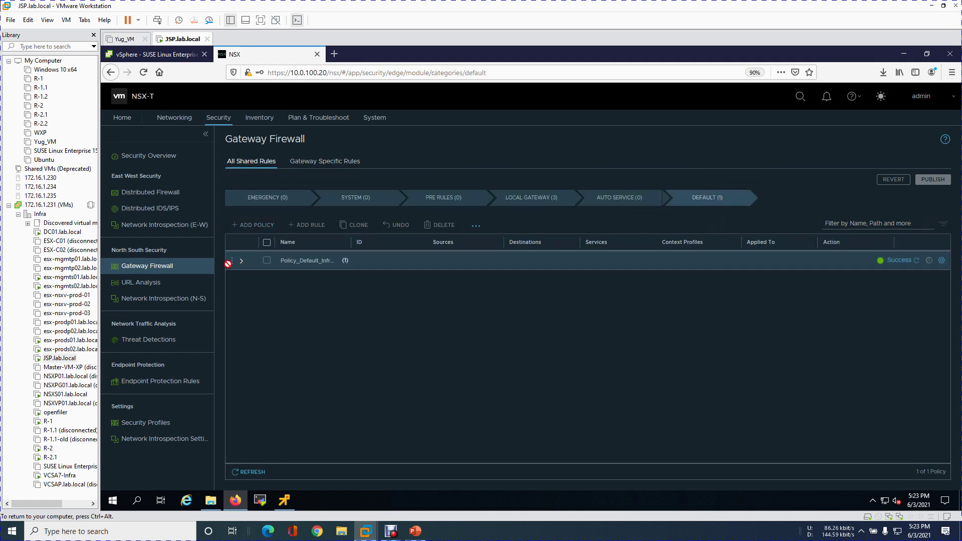
click(242, 261)
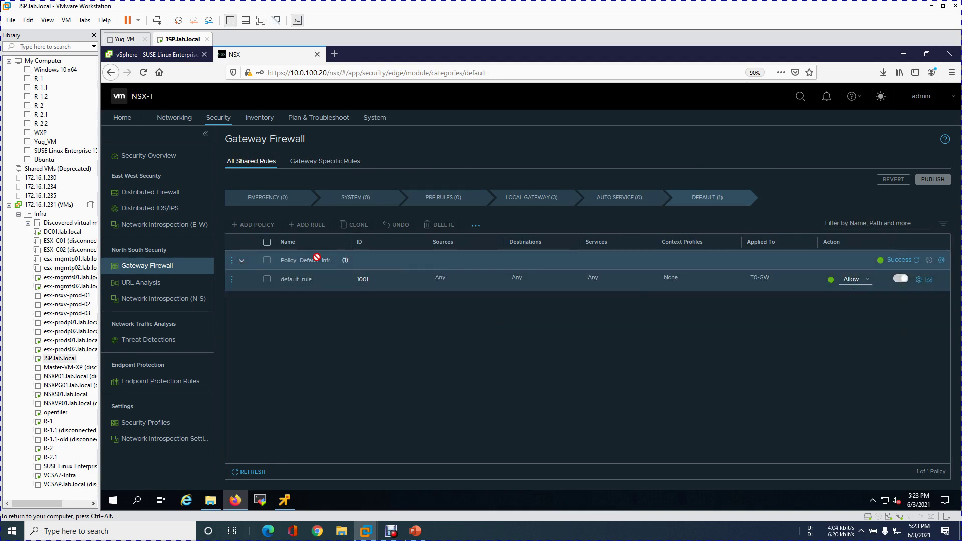
click(576, 336)
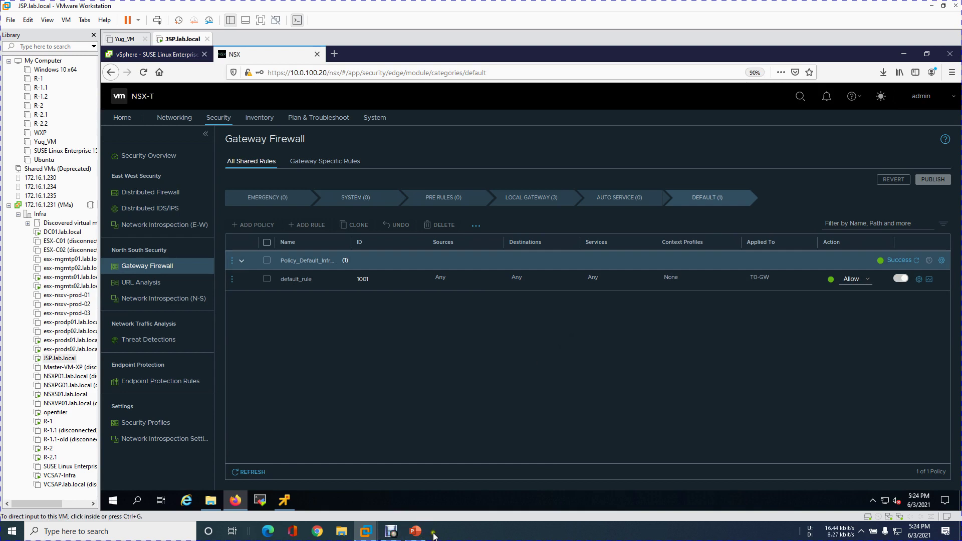
Switch to the NSX-T Security presentation in PowerPoint and clear the selection on the network topology slide
click(415, 531)
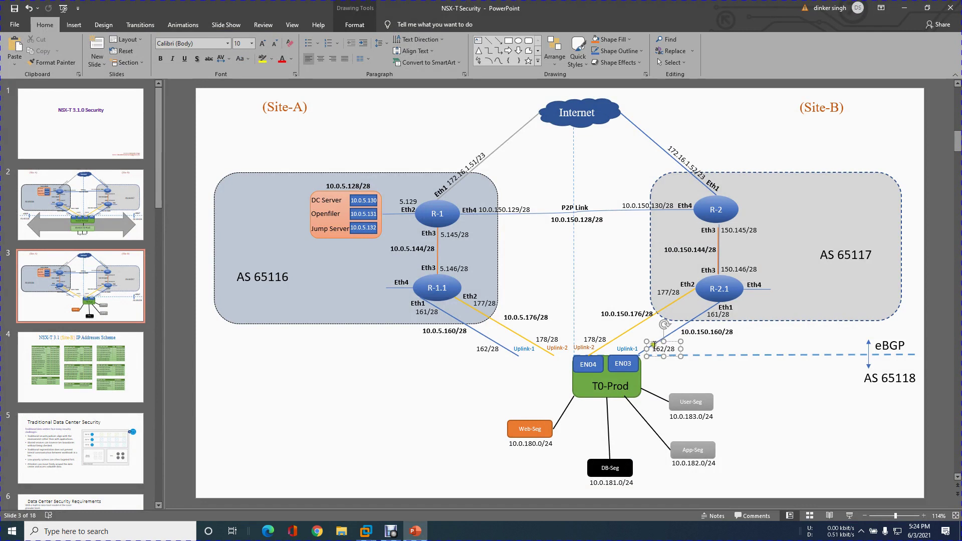
key(Escape)
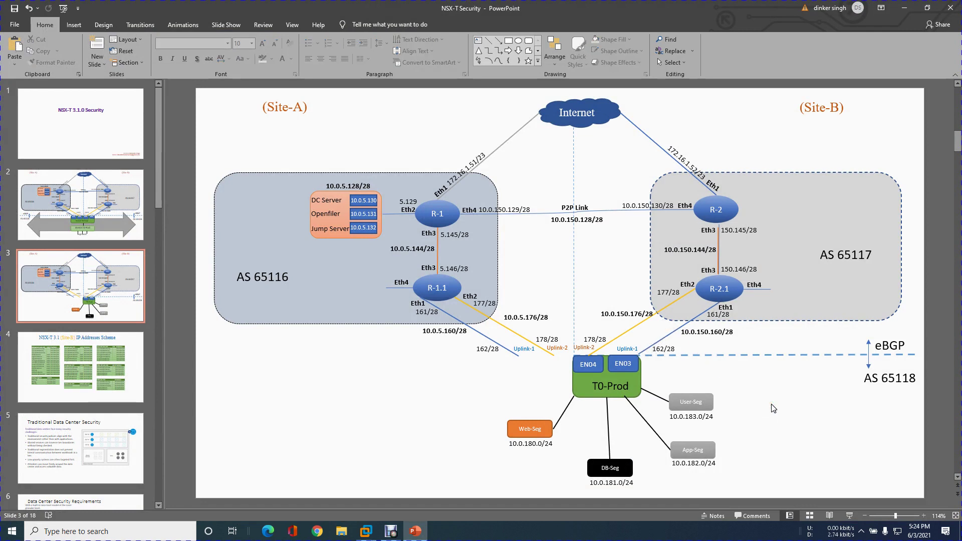
click(390, 531)
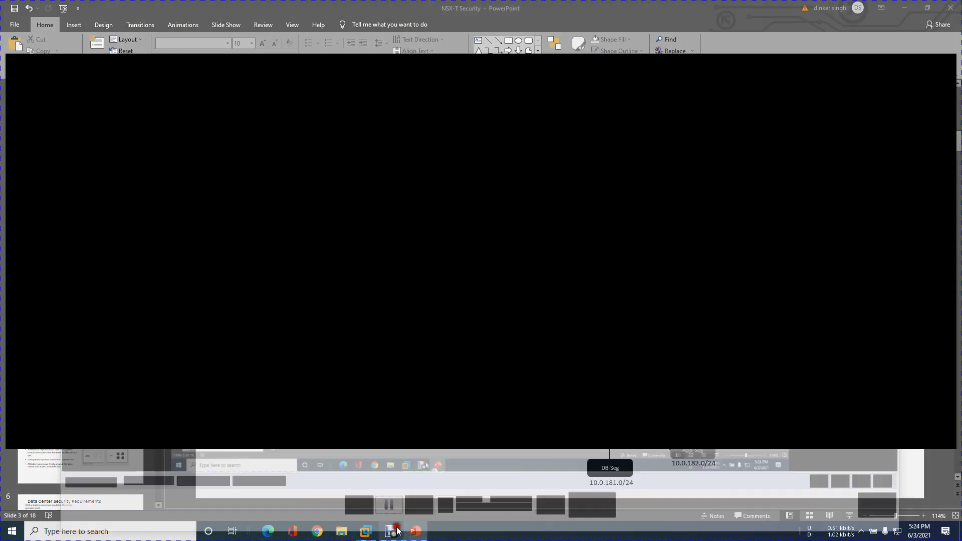